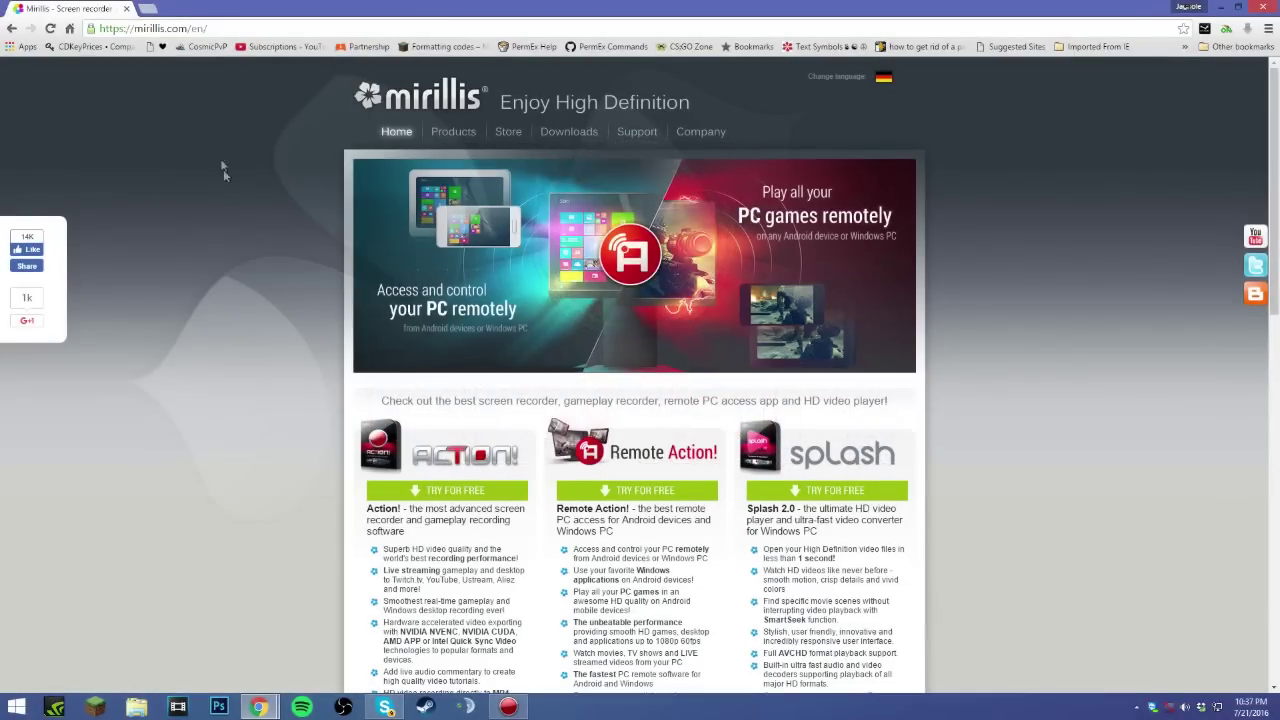
- Open the Mirillis online store and highlight Action!'s $29.95 price
{"action": "scroll", "coordinate": [166, 211], "scroll_direction": "down", "scroll_amount": 2}
{"action": "scroll", "coordinate": [166, 211], "scroll_direction": "up", "scroll_amount": 2}
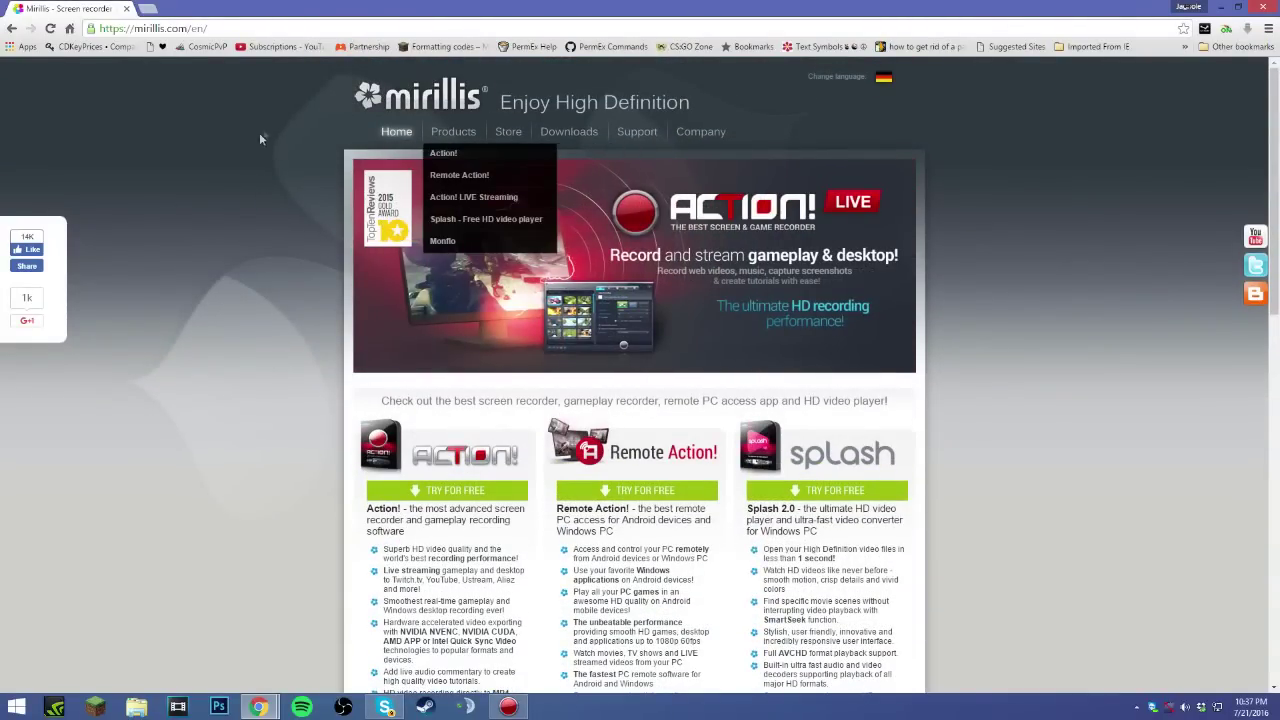
{"action": "left_click", "coordinate": [522, 168]}
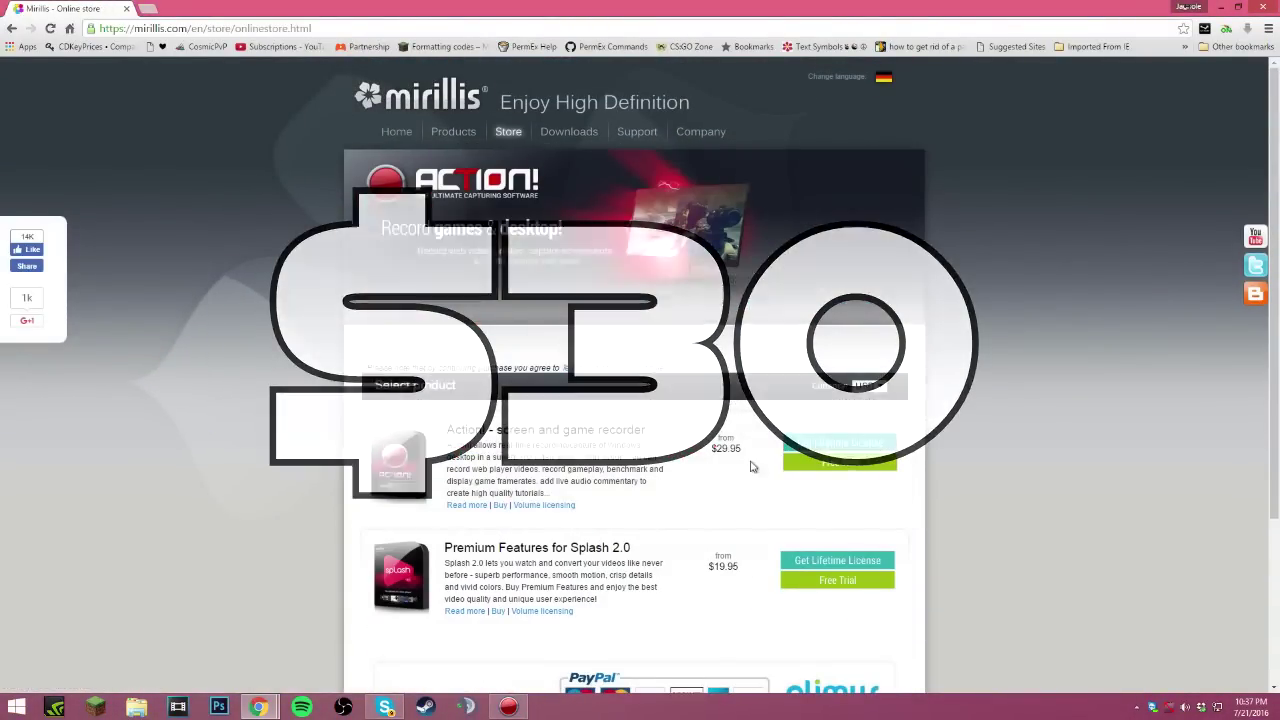
{"action": "left_click_drag", "start_coordinate": [744, 452], "coordinate": [718, 455]}
{"action": "left_click", "coordinate": [1038, 392]}
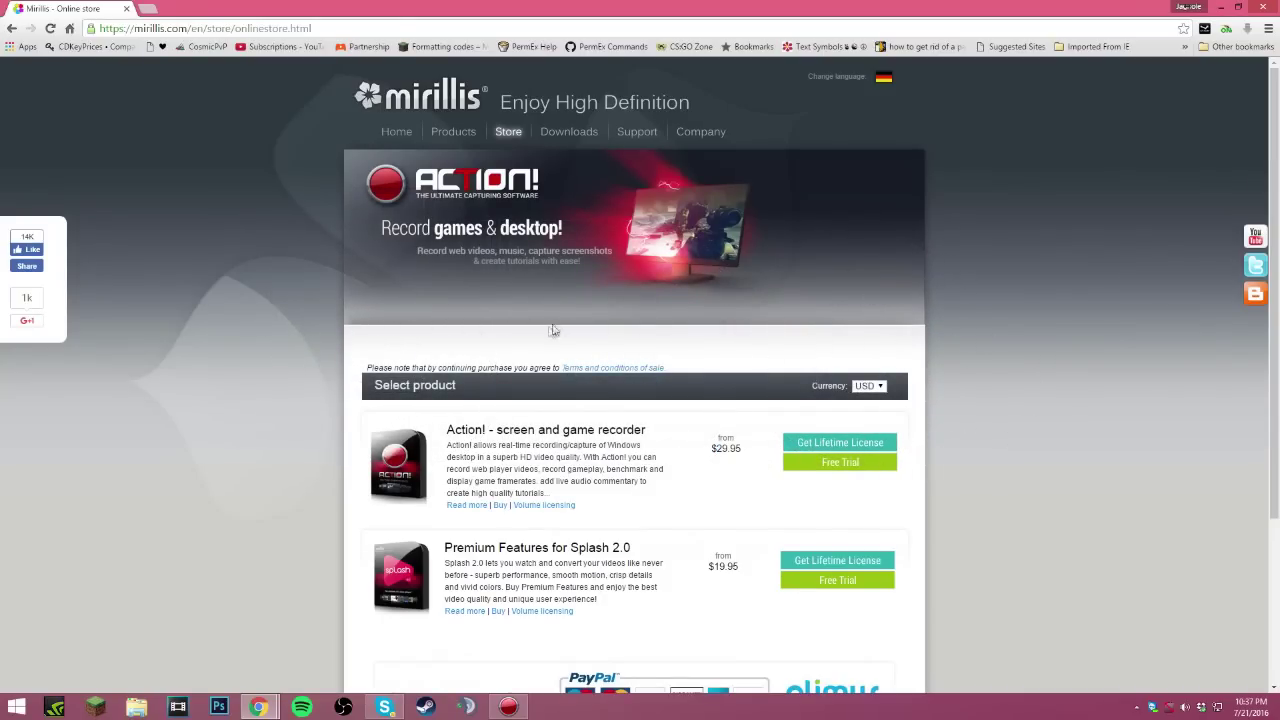
{"action": "scroll", "coordinate": [735, 352], "scroll_direction": "down", "scroll_amount": 2}
{"action": "scroll", "coordinate": [735, 352], "scroll_direction": "up", "scroll_amount": 2}
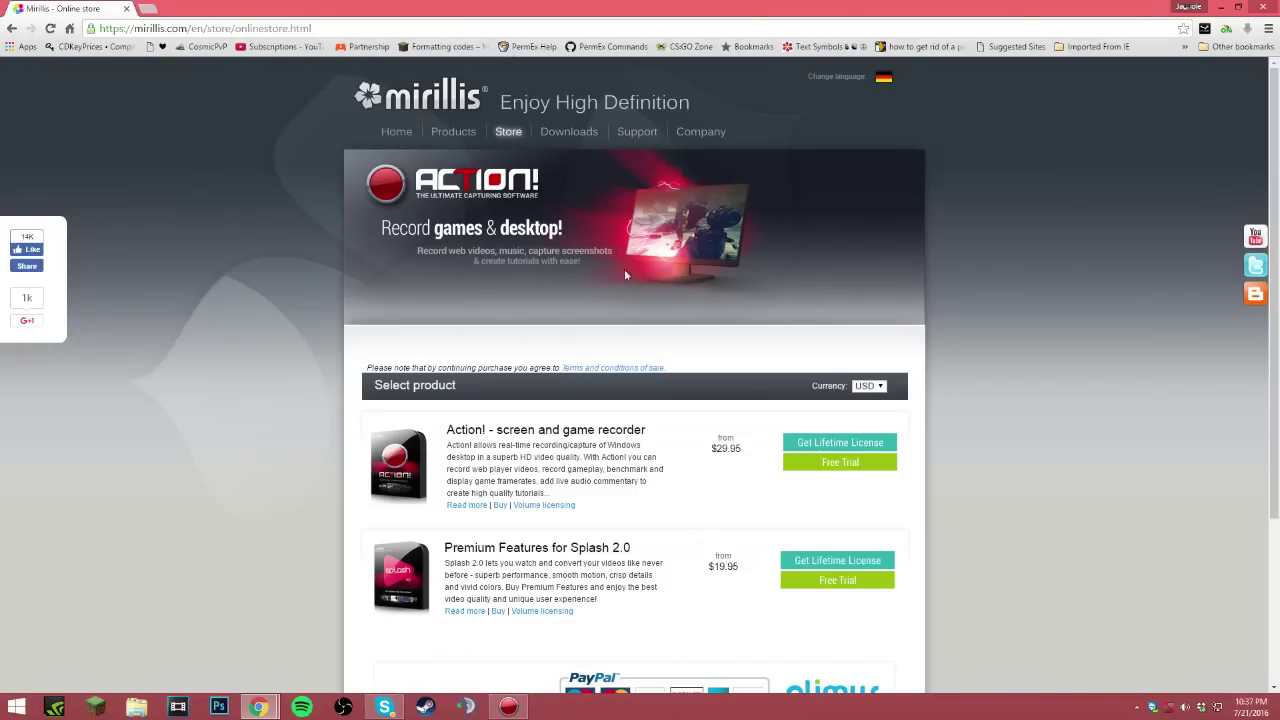
- Re-highlight the full $29.95 price, then minimize Chrome to reveal the desktop
{"action": "left_click_drag", "start_coordinate": [751, 453], "coordinate": [711, 449]}
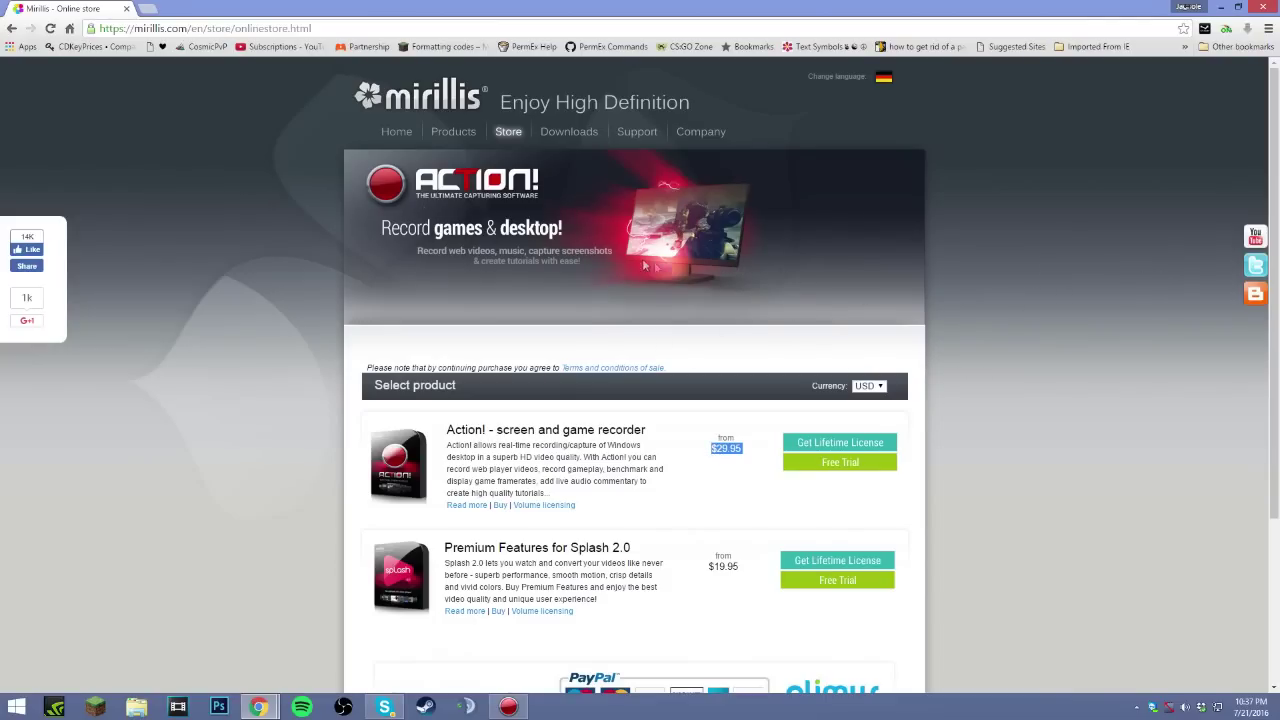
{"action": "left_click", "coordinate": [758, 466]}
{"action": "left_click_drag", "start_coordinate": [746, 449], "coordinate": [708, 466]}
{"action": "left_click", "coordinate": [748, 486]}
{"action": "left_click", "coordinate": [1220, 7]}
- Bring the Action! recorder window up from the taskbar and shift it slightly left
{"action": "left_click", "coordinate": [508, 707]}
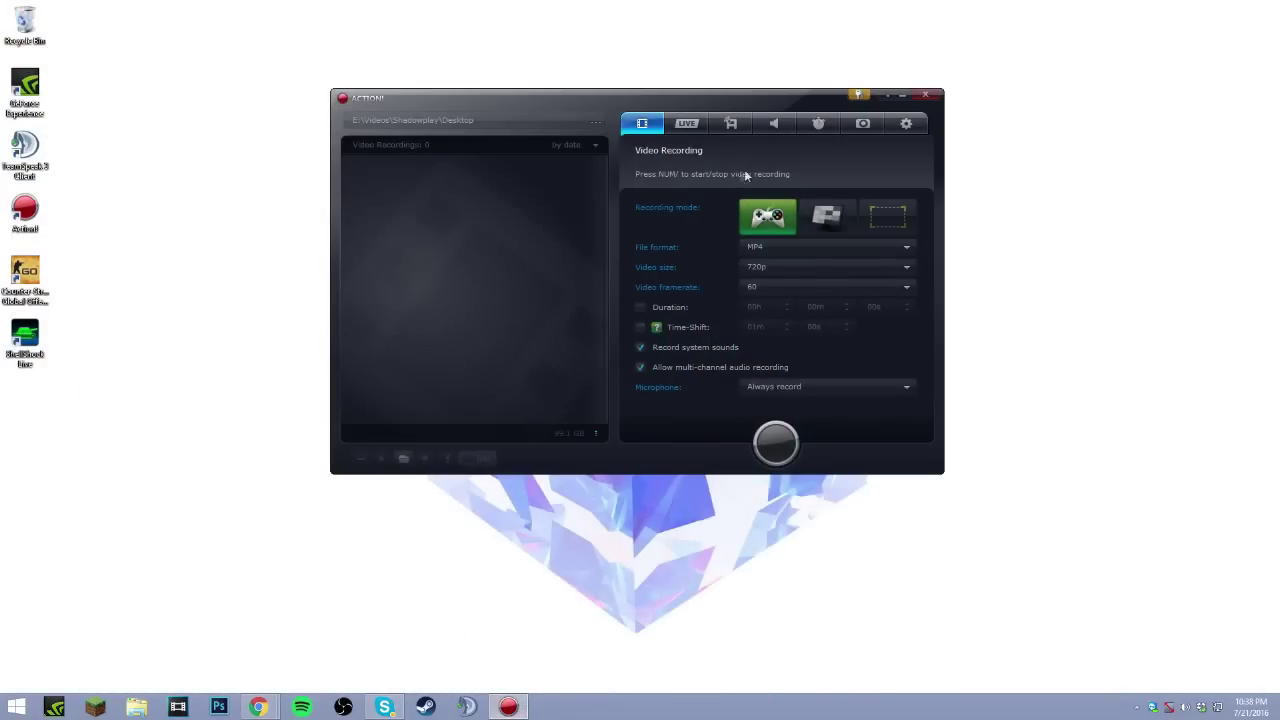
{"action": "left_click_drag", "start_coordinate": [471, 98], "coordinate": [446, 107]}
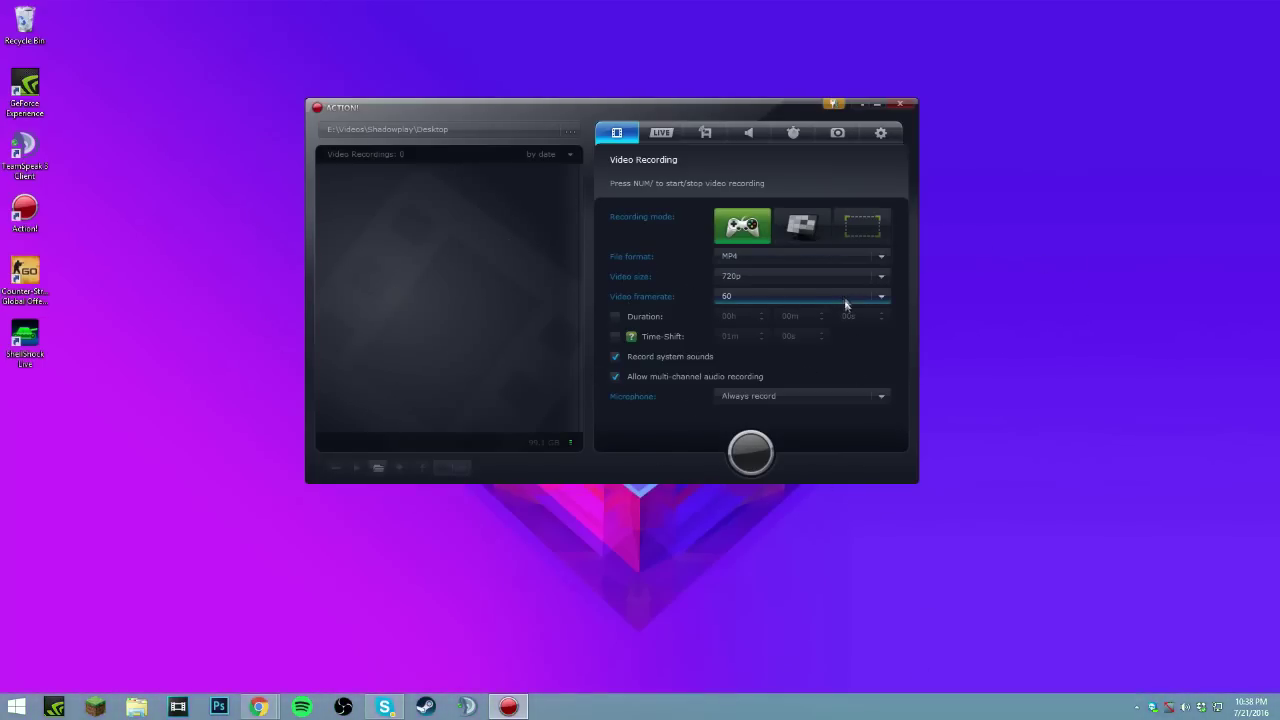
- Try Desktop mode and Region mode at 816x360, return to Game mode, and list file formats
{"action": "left_click", "coordinate": [802, 230]}
{"action": "left_click", "coordinate": [884, 230]}
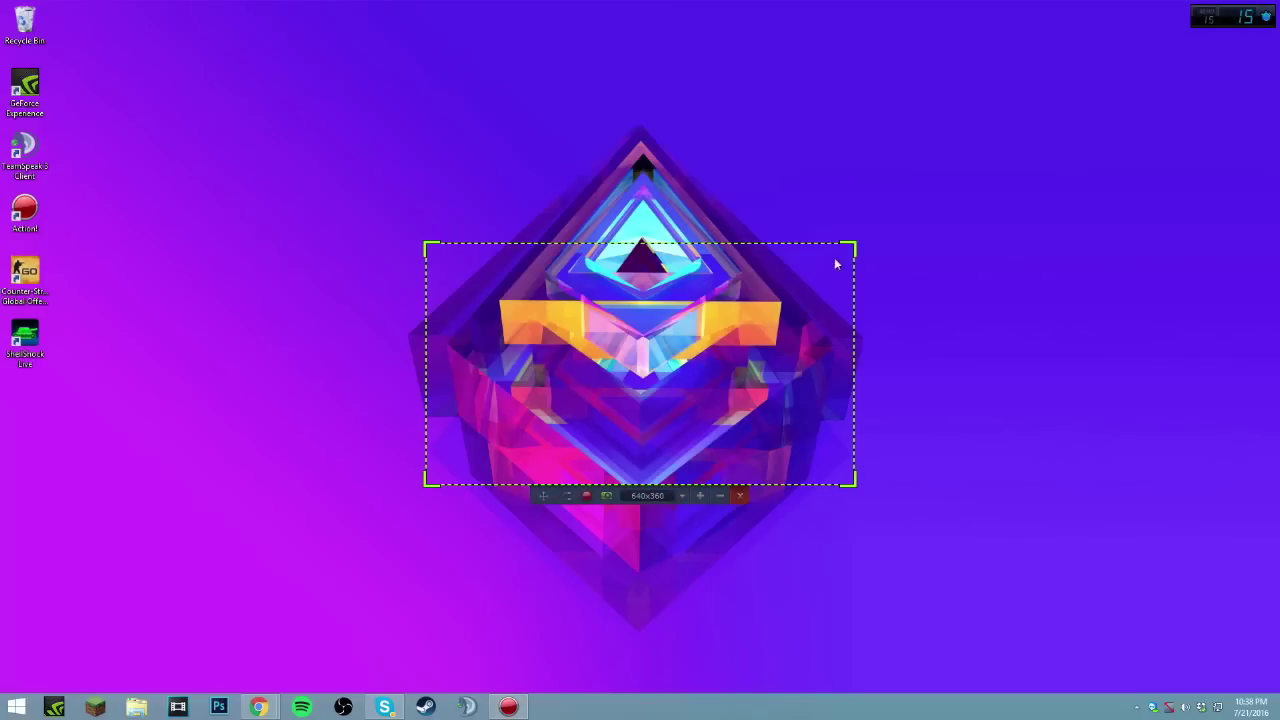
{"action": "left_click_drag", "start_coordinate": [857, 258], "coordinate": [974, 106]}
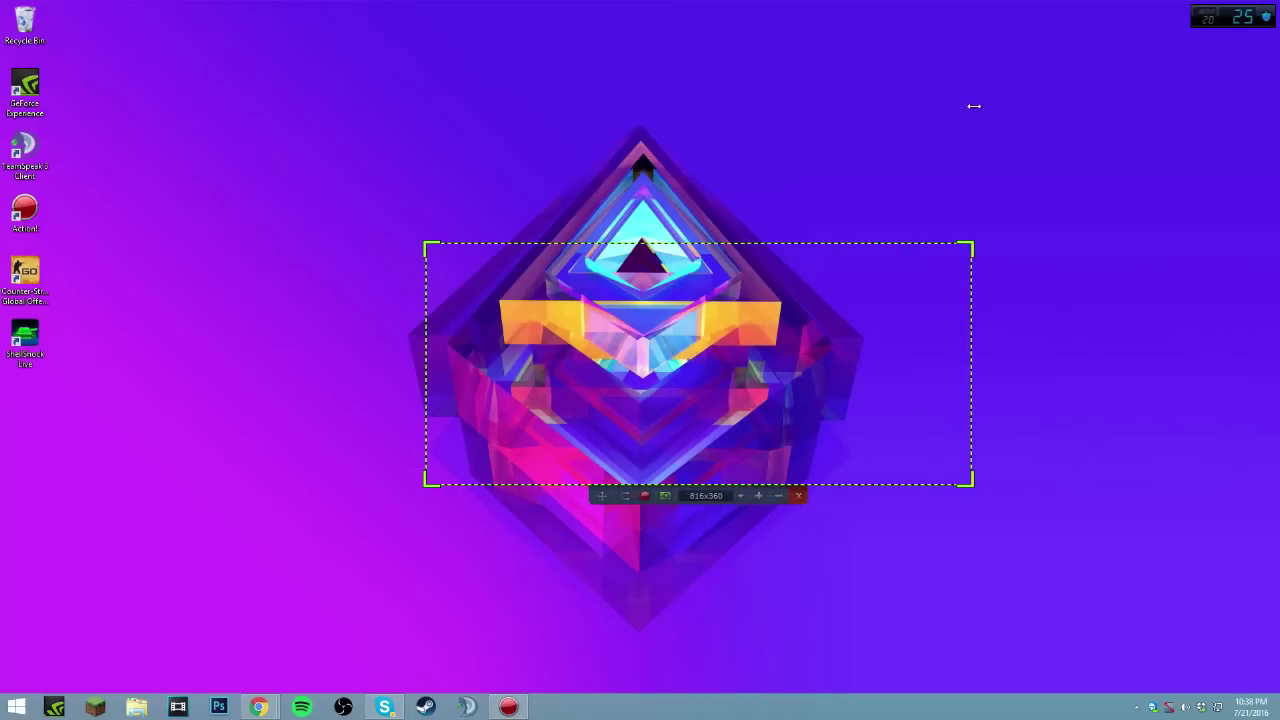
{"action": "left_click", "coordinate": [800, 496]}
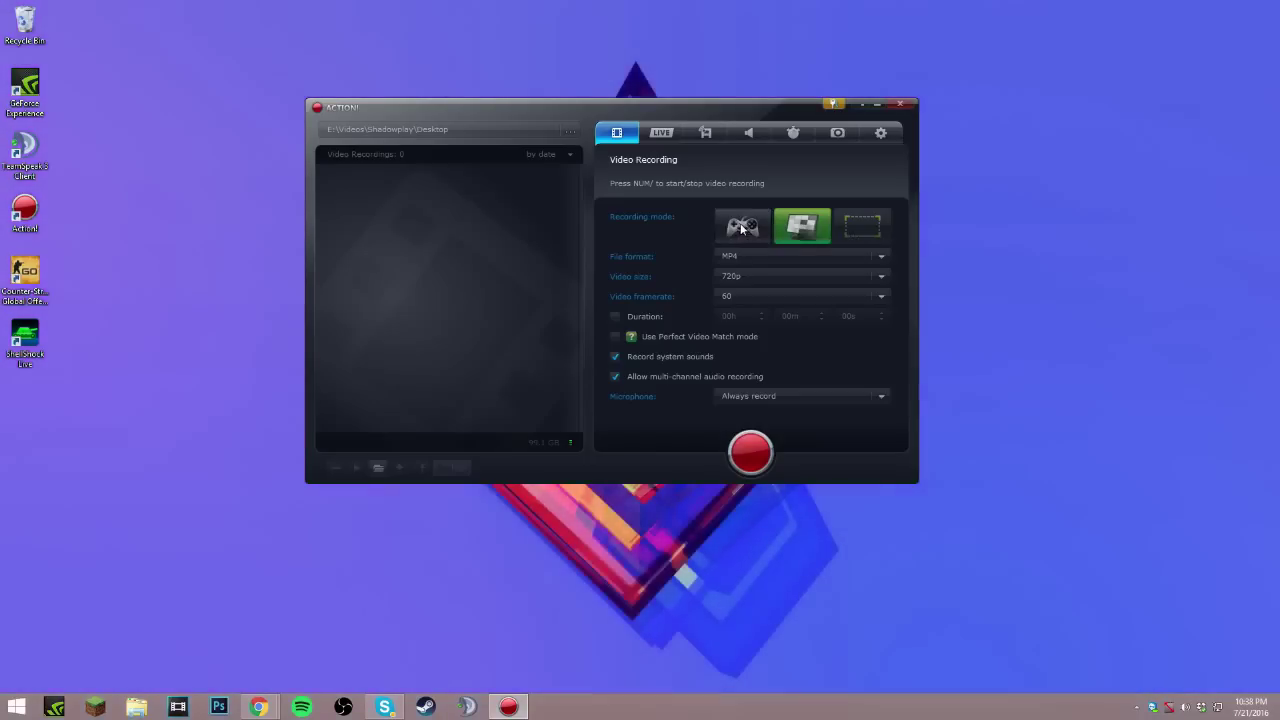
{"action": "left_click", "coordinate": [728, 222]}
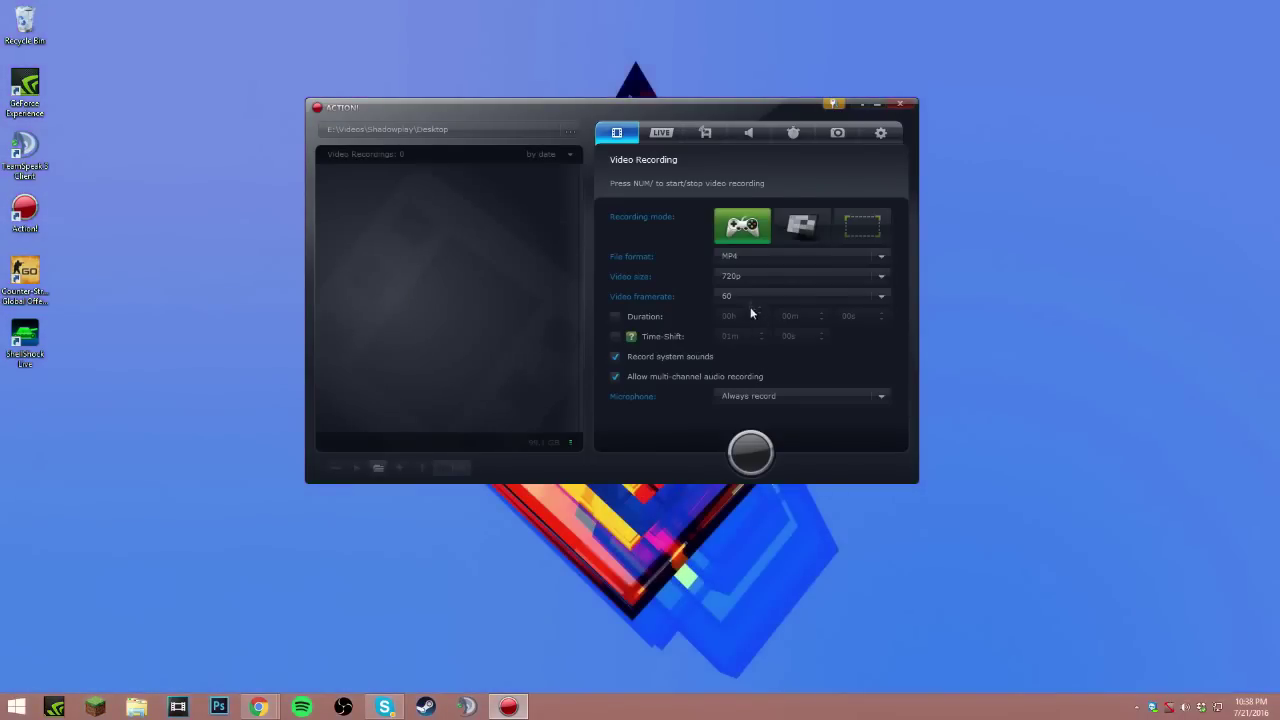
{"action": "left_click", "coordinate": [741, 258]}
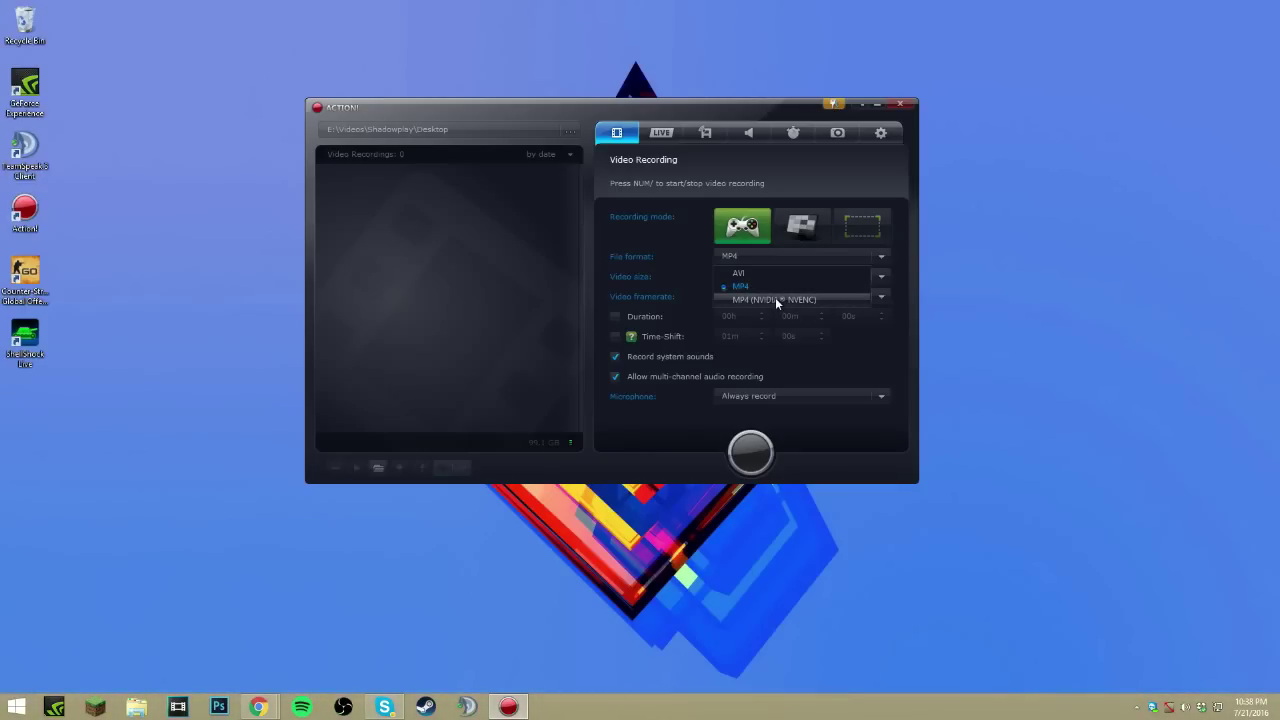
- Review the file format, video size and framerate lists, keeping MP4, 720p and 60 fps
{"action": "left_click", "coordinate": [734, 255]}
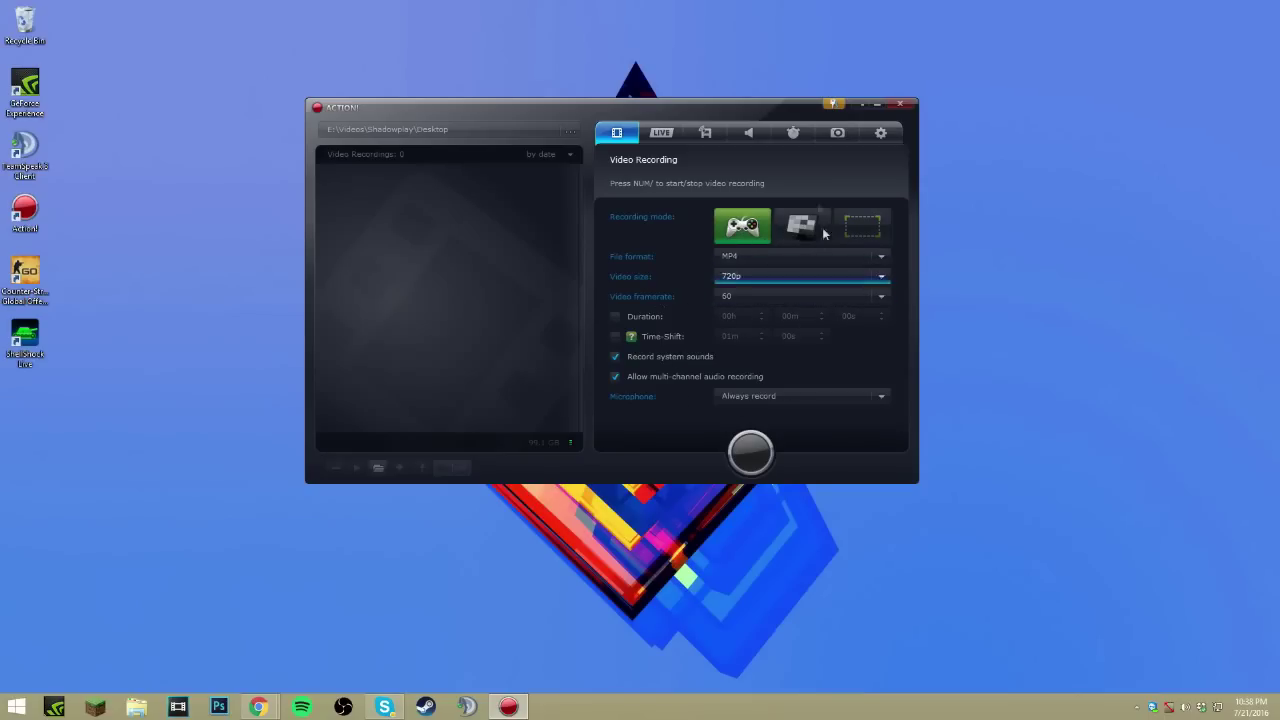
{"action": "left_click", "coordinate": [772, 278]}
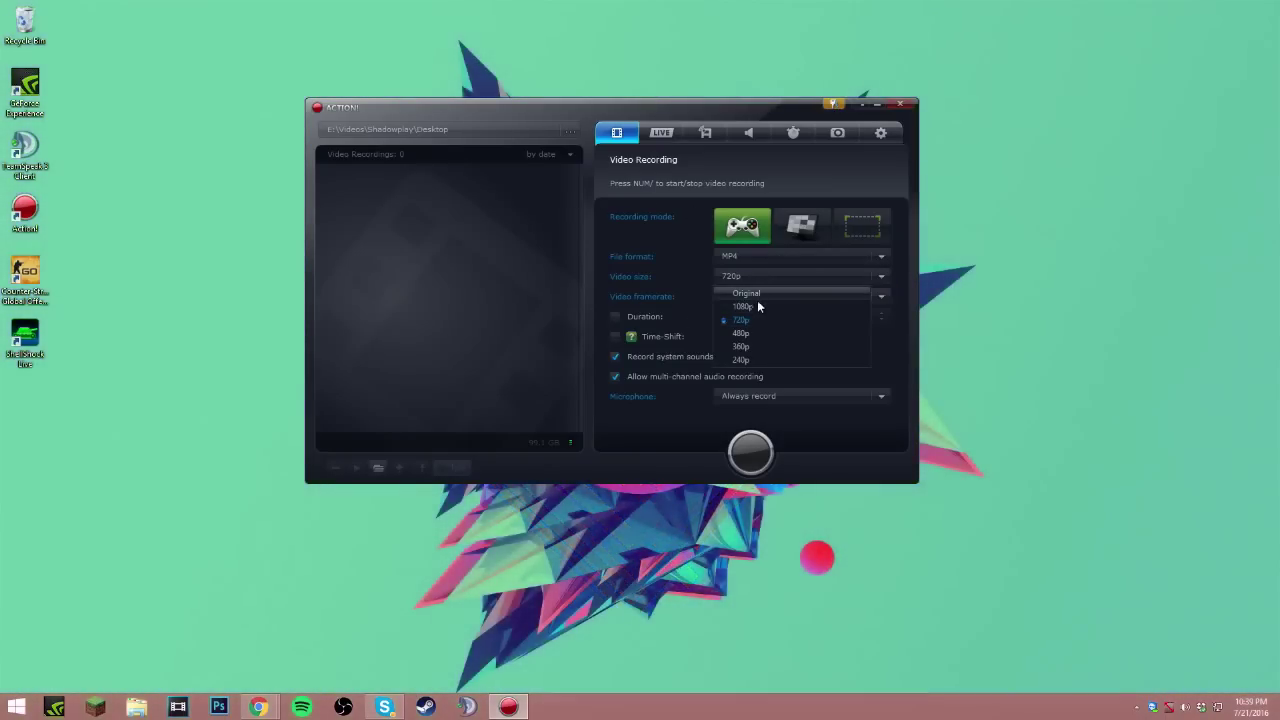
{"action": "left_click", "coordinate": [745, 278]}
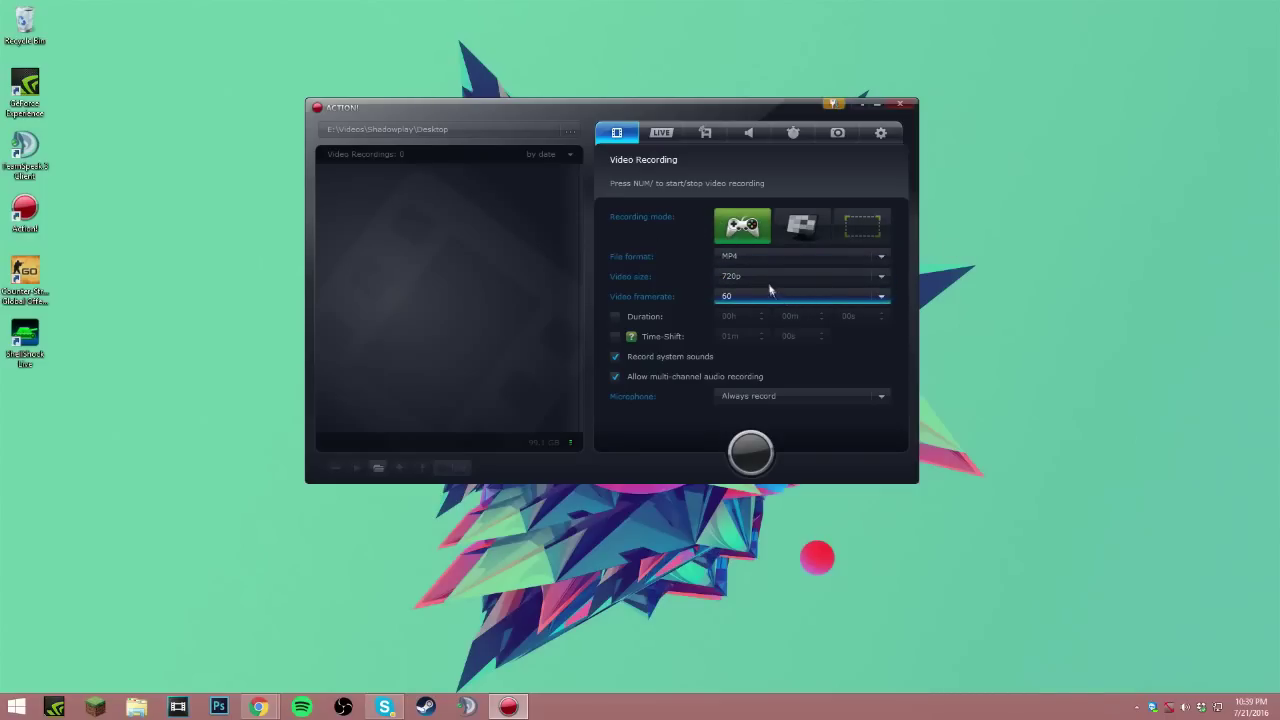
{"action": "left_click", "coordinate": [746, 295]}
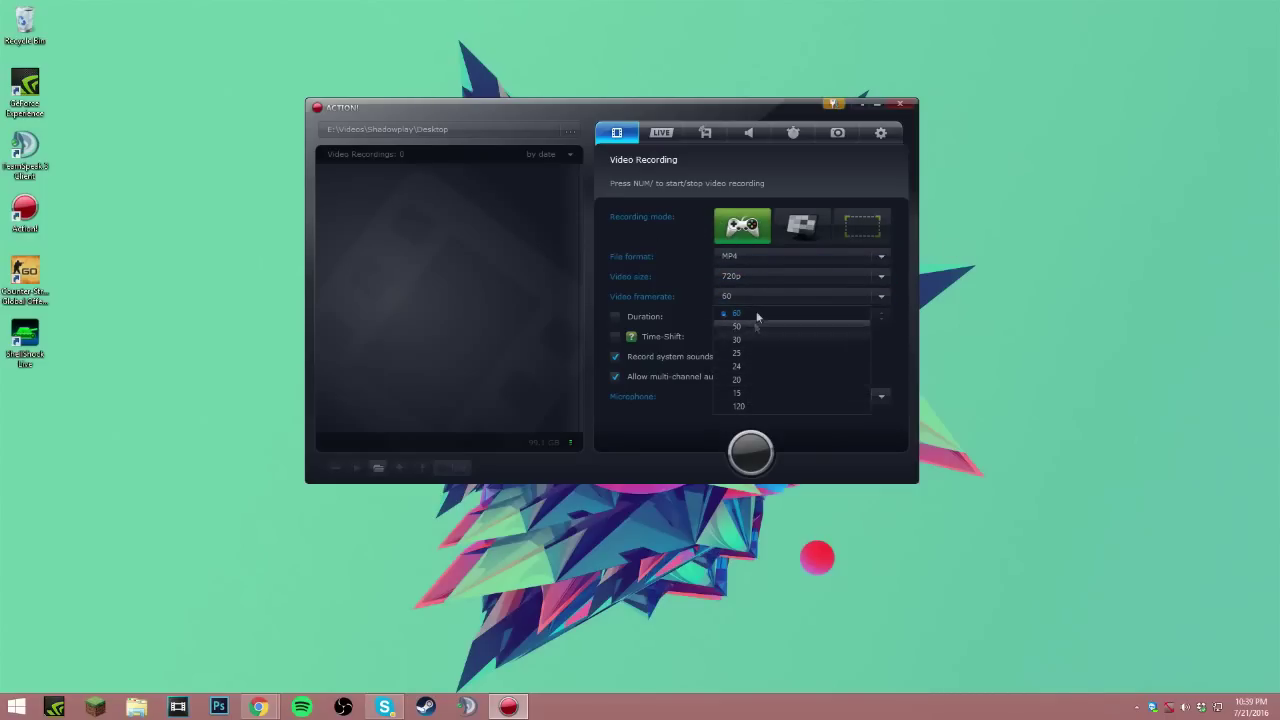
{"action": "left_click", "coordinate": [753, 295]}
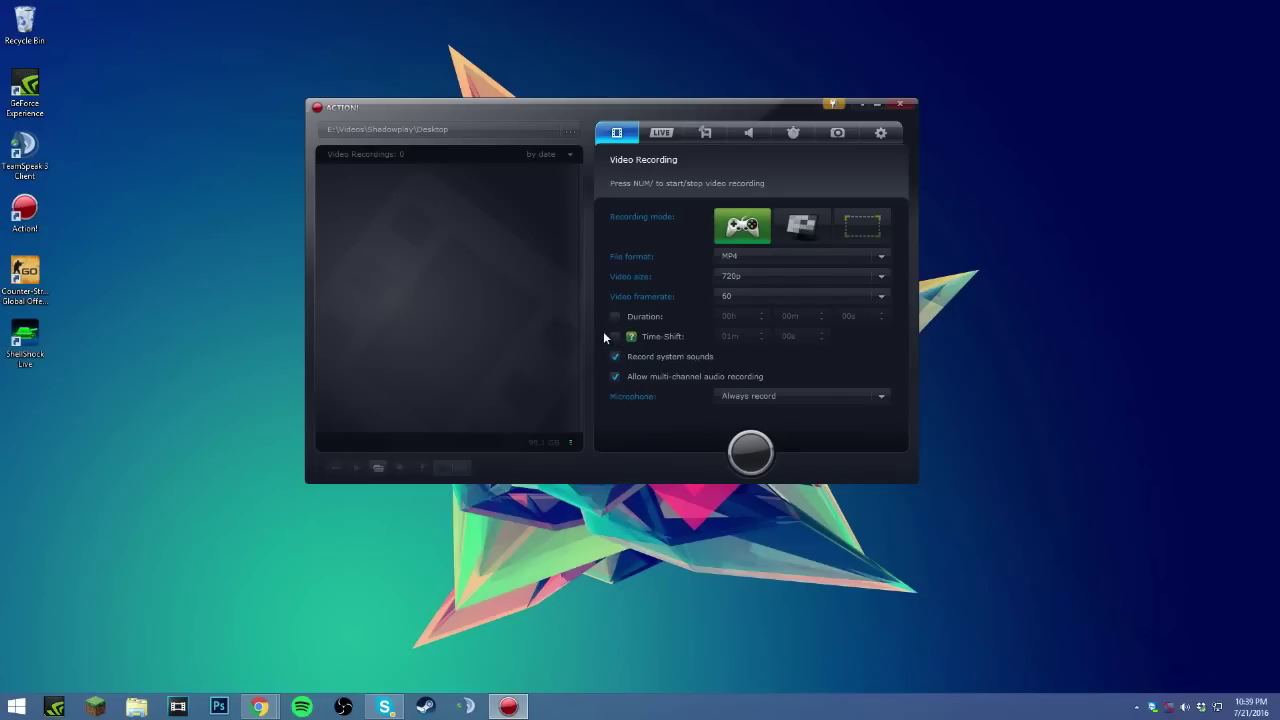
- View the Time-Shift help page in the browser, then bring Action! back in front
{"action": "left_click", "coordinate": [630, 336]}
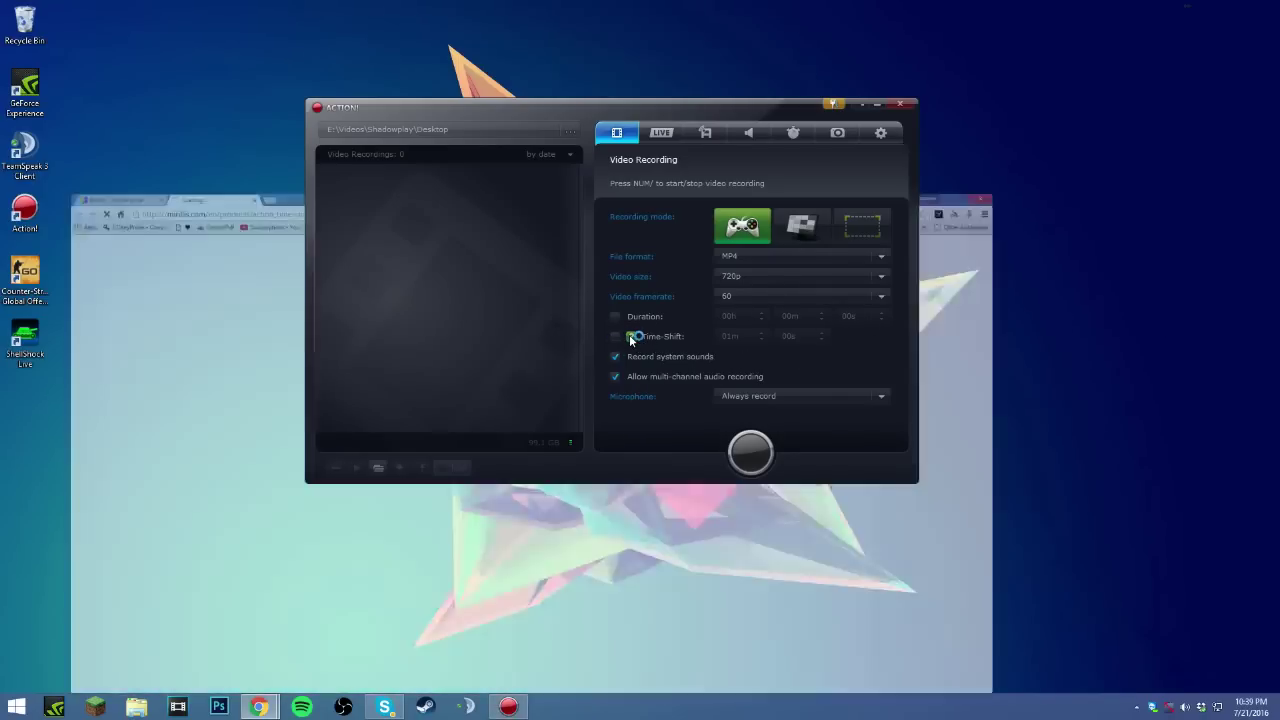
{"action": "scroll", "coordinate": [630, 285], "scroll_direction": "down", "scroll_amount": 2}
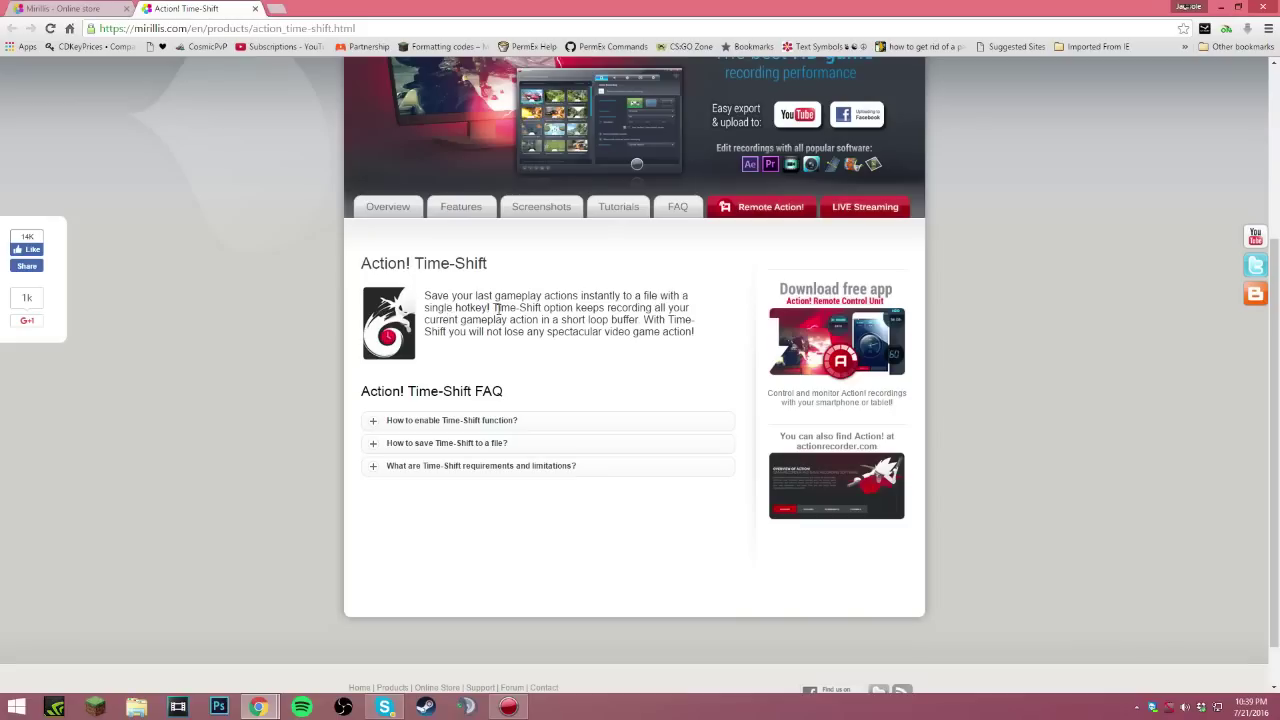
{"action": "left_click", "coordinate": [508, 706]}
- Set the Time-Shift length to 12 minutes, switch Time-Shift back off, and minimize the help page
{"action": "left_click", "coordinate": [617, 336]}
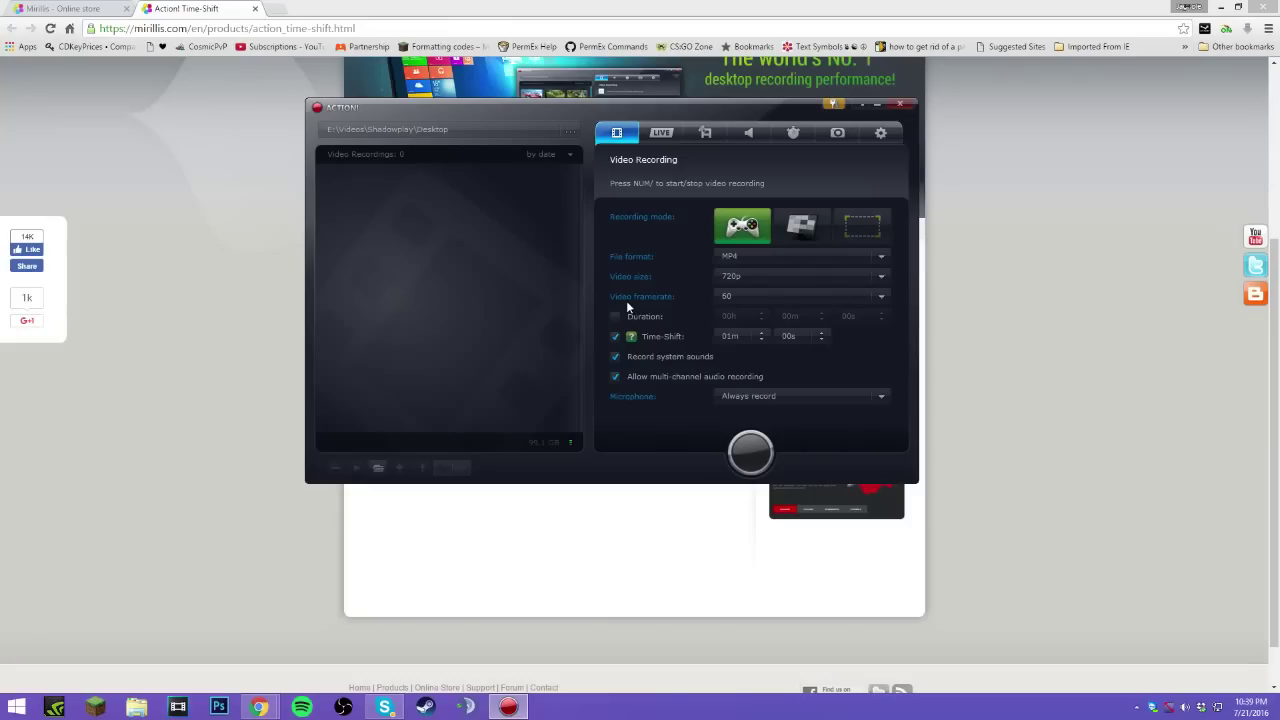
{"action": "left_click", "coordinate": [785, 337]}
{"action": "left_click", "coordinate": [762, 333]}
{"action": "left_click", "coordinate": [762, 334]}
{"action": "left_click", "coordinate": [762, 334]}
{"action": "left_click", "coordinate": [762, 334]}
{"action": "left_click", "coordinate": [762, 334]}
{"action": "left_click", "coordinate": [762, 334]}
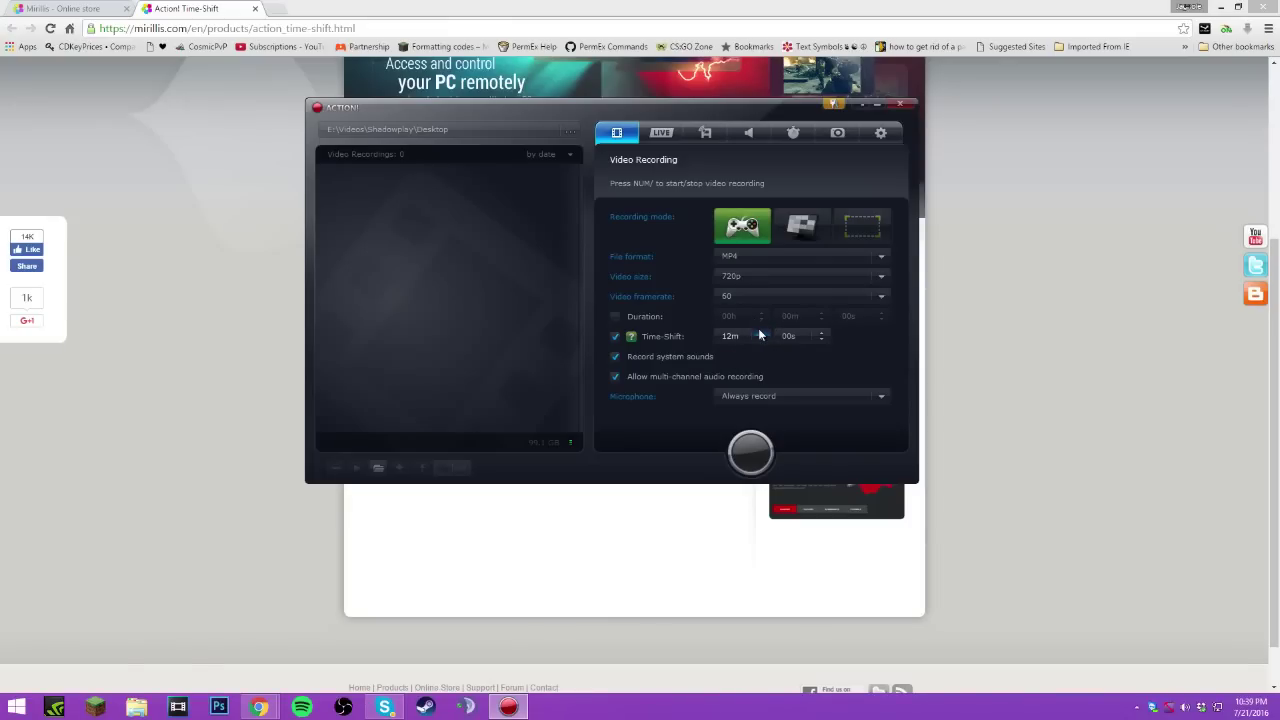
{"action": "left_click", "coordinate": [614, 337]}
{"action": "left_click", "coordinate": [614, 337]}
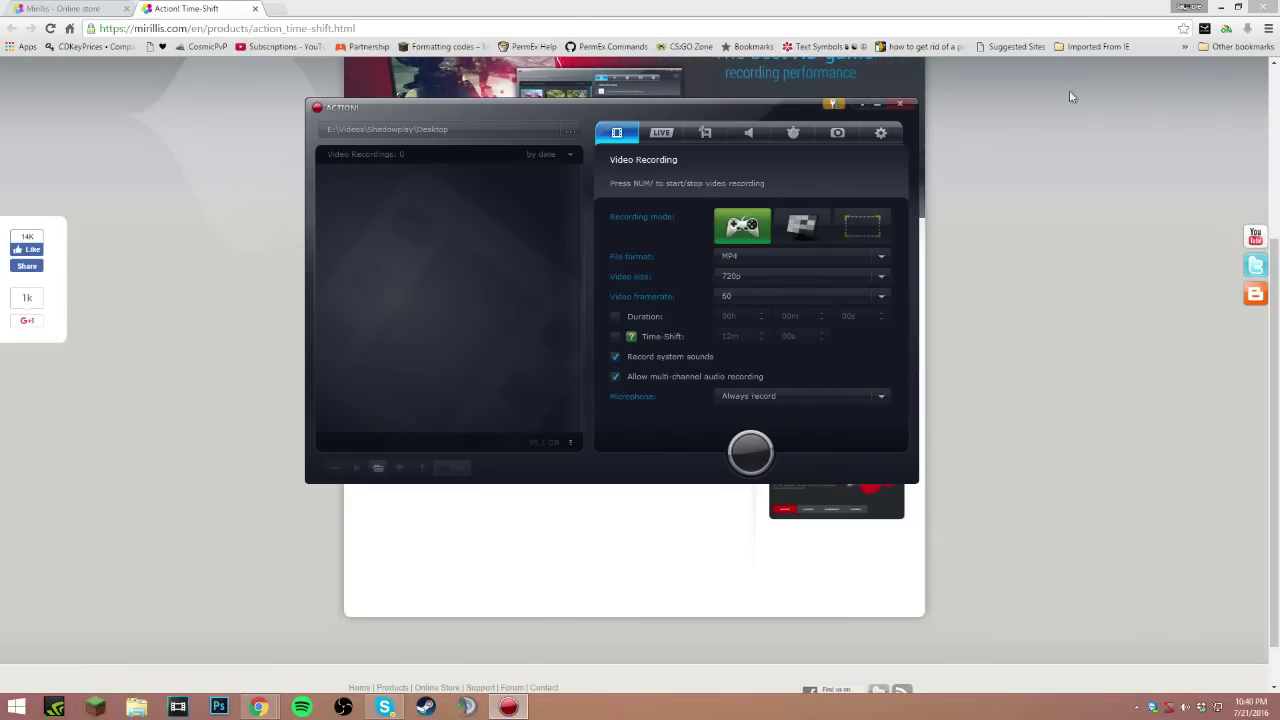
{"action": "left_click", "coordinate": [1221, 7]}
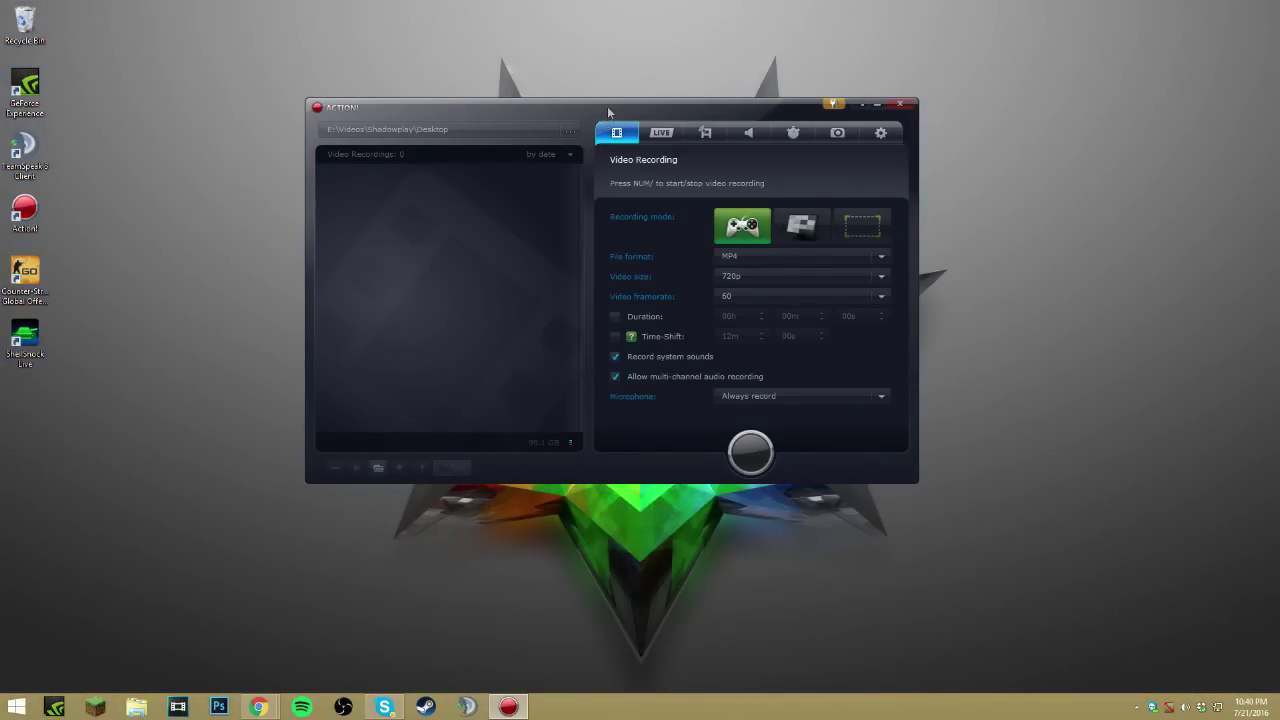
- Reposition the Action! window, then browse the LIVE, Remote, Audio, Benchmark and Screenshot tabs to Settings
{"action": "left_click_drag", "start_coordinate": [603, 109], "coordinate": [618, 71]}
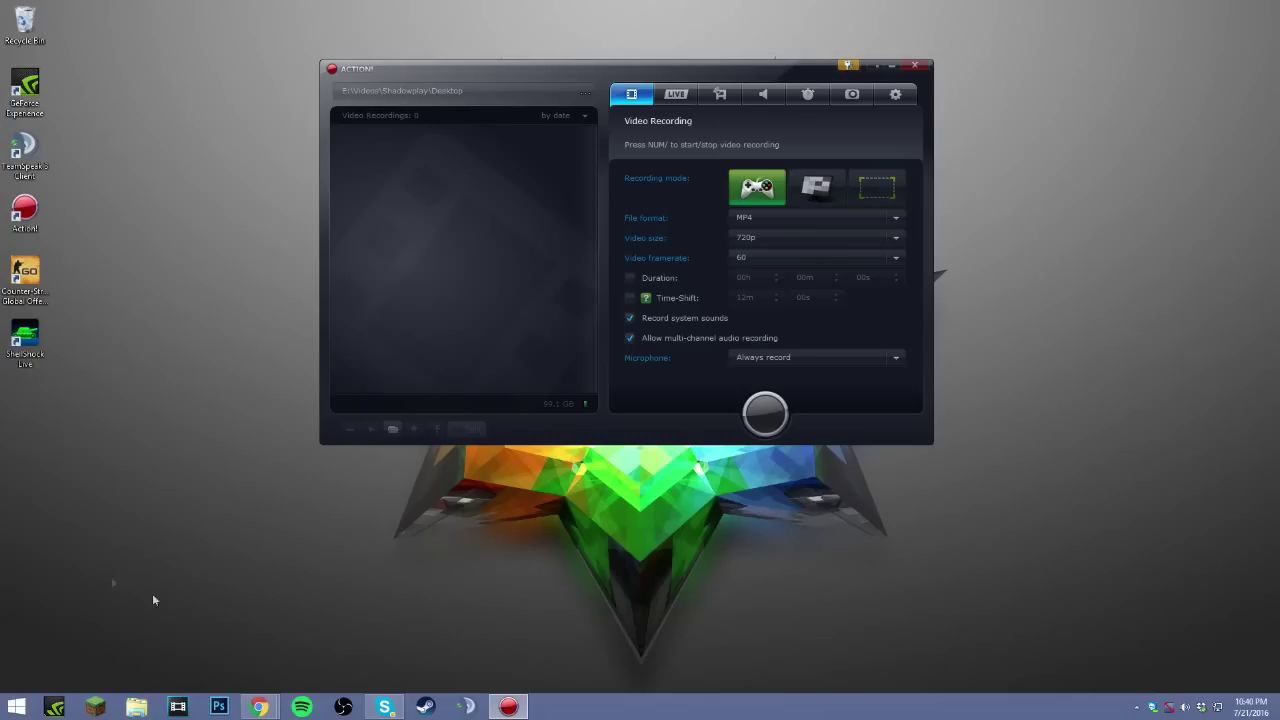
{"action": "left_click_drag", "start_coordinate": [521, 72], "coordinate": [487, 150]}
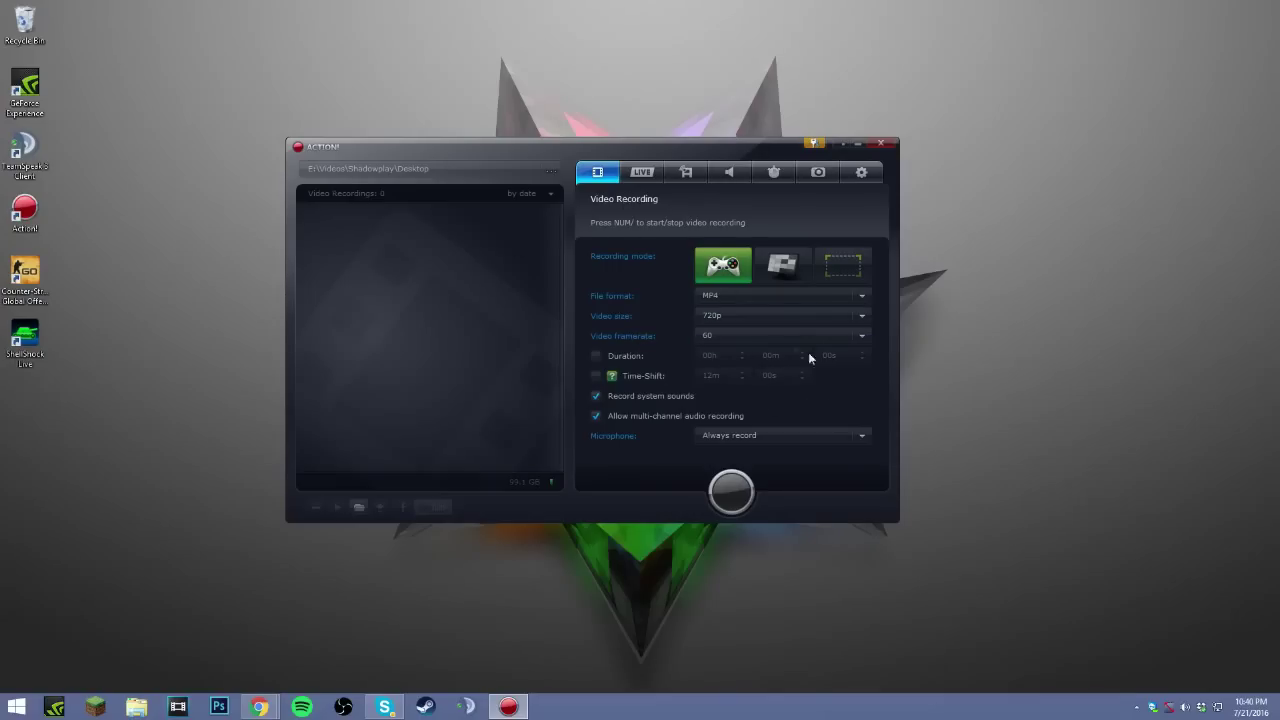
{"action": "left_click", "coordinate": [641, 172]}
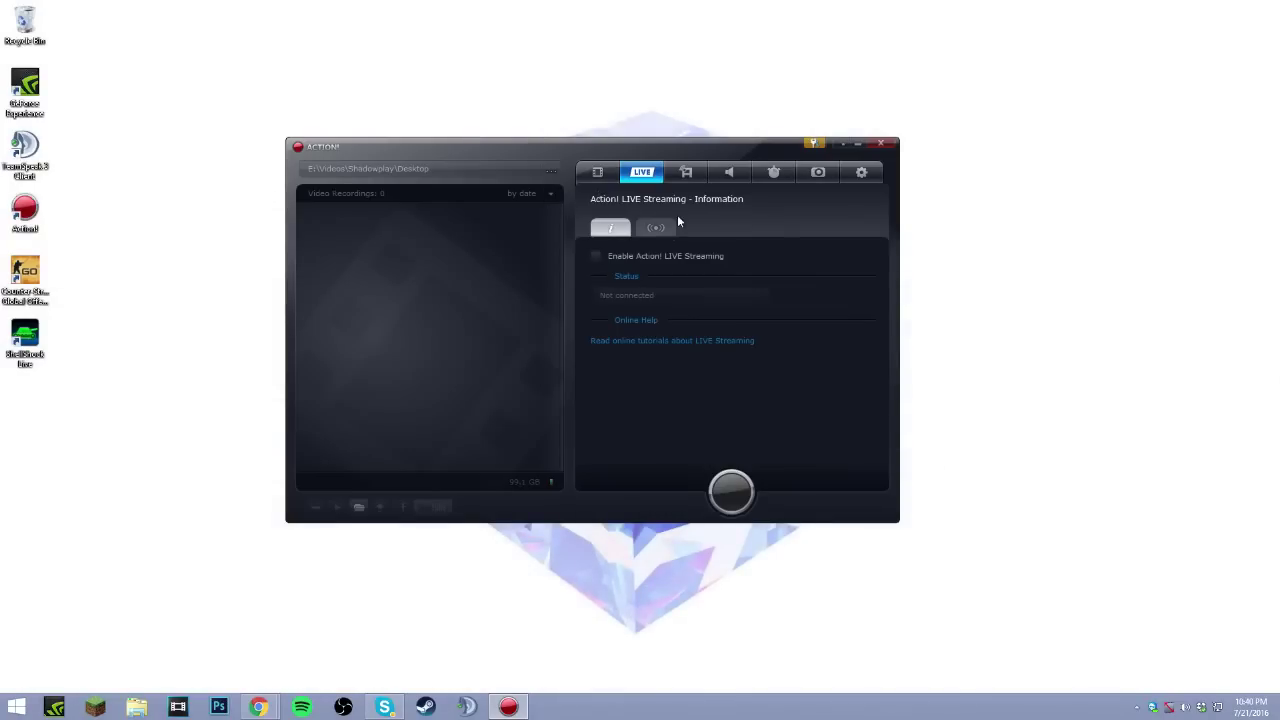
{"action": "left_click", "coordinate": [697, 176]}
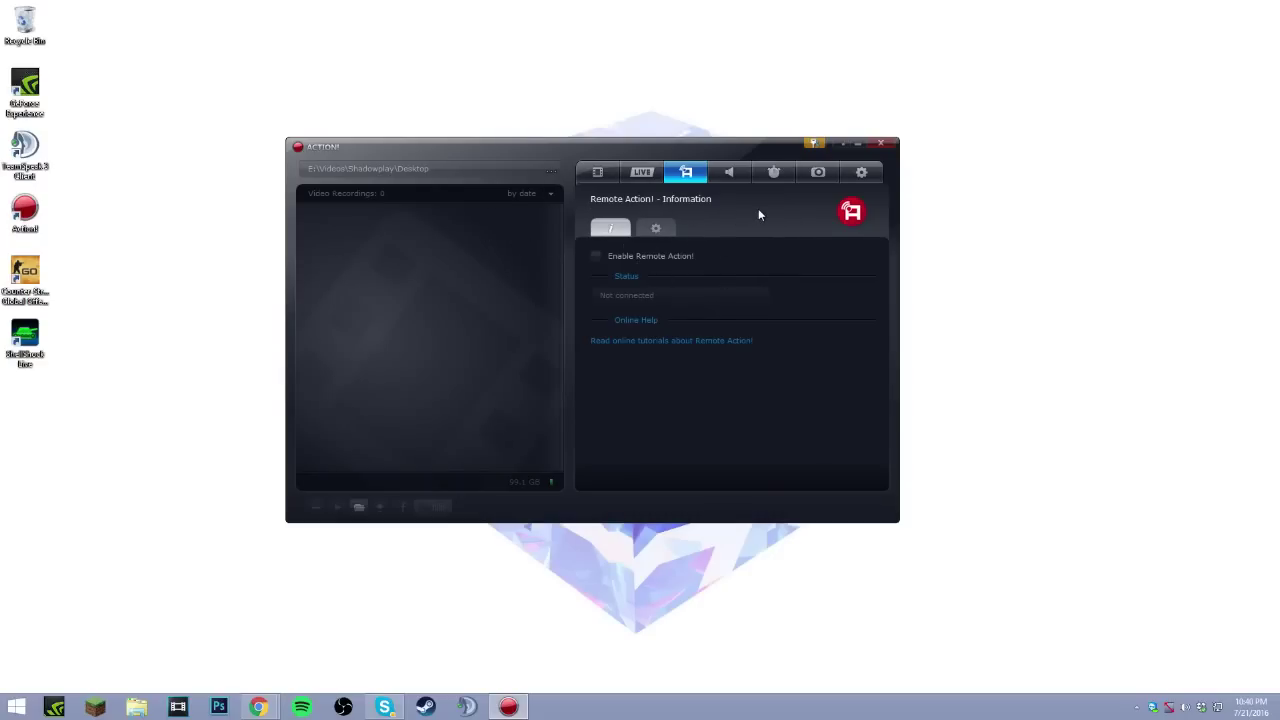
{"action": "left_click", "coordinate": [728, 172]}
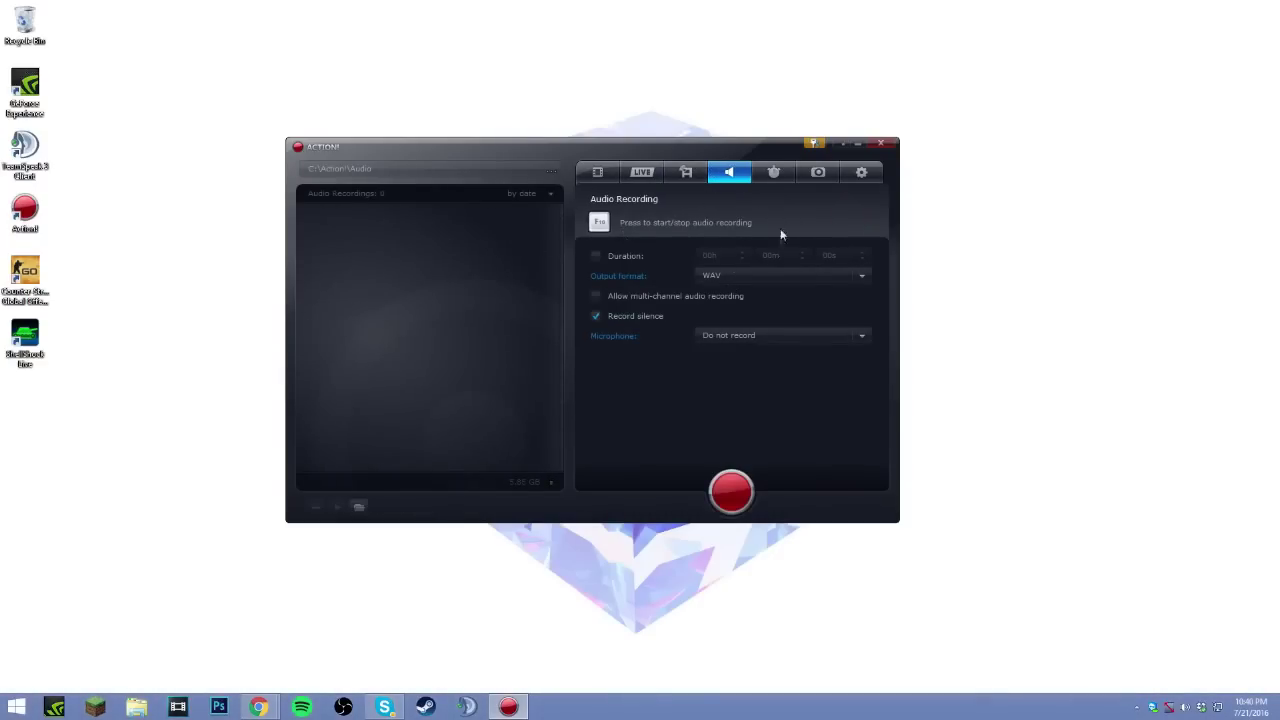
{"action": "left_click", "coordinate": [768, 180]}
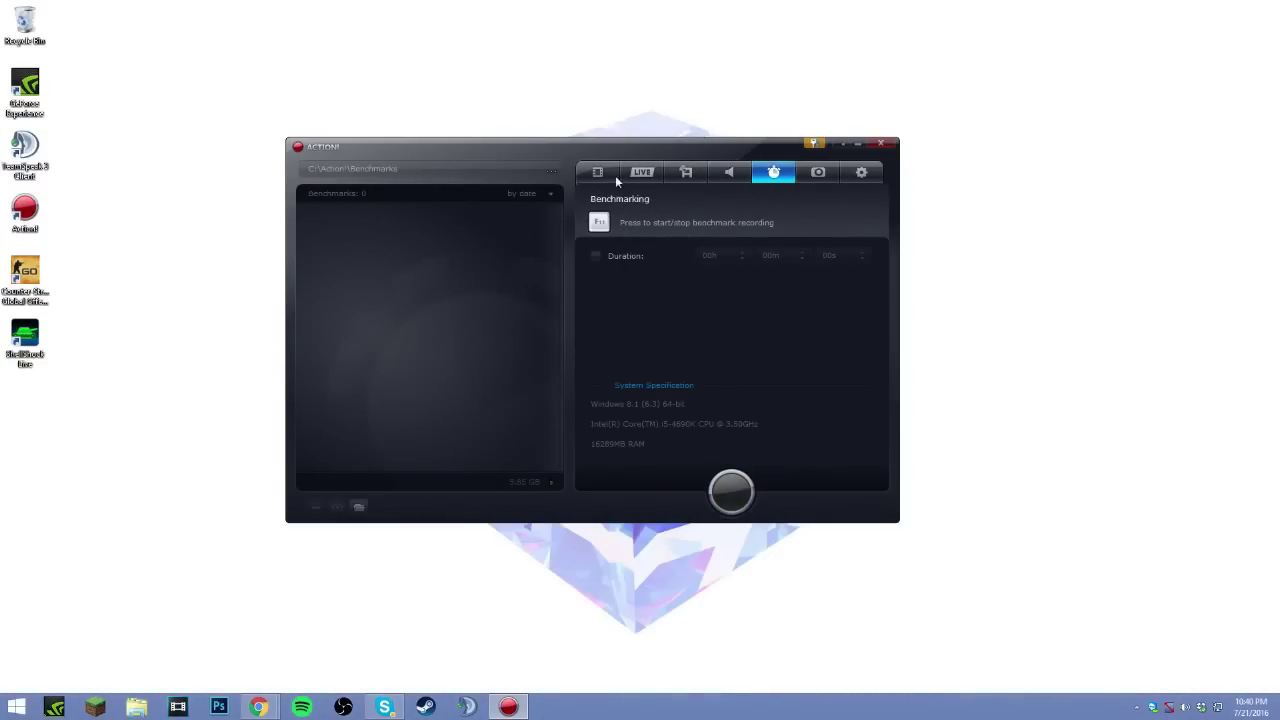
{"action": "left_click", "coordinate": [818, 172]}
{"action": "left_click", "coordinate": [862, 173]}
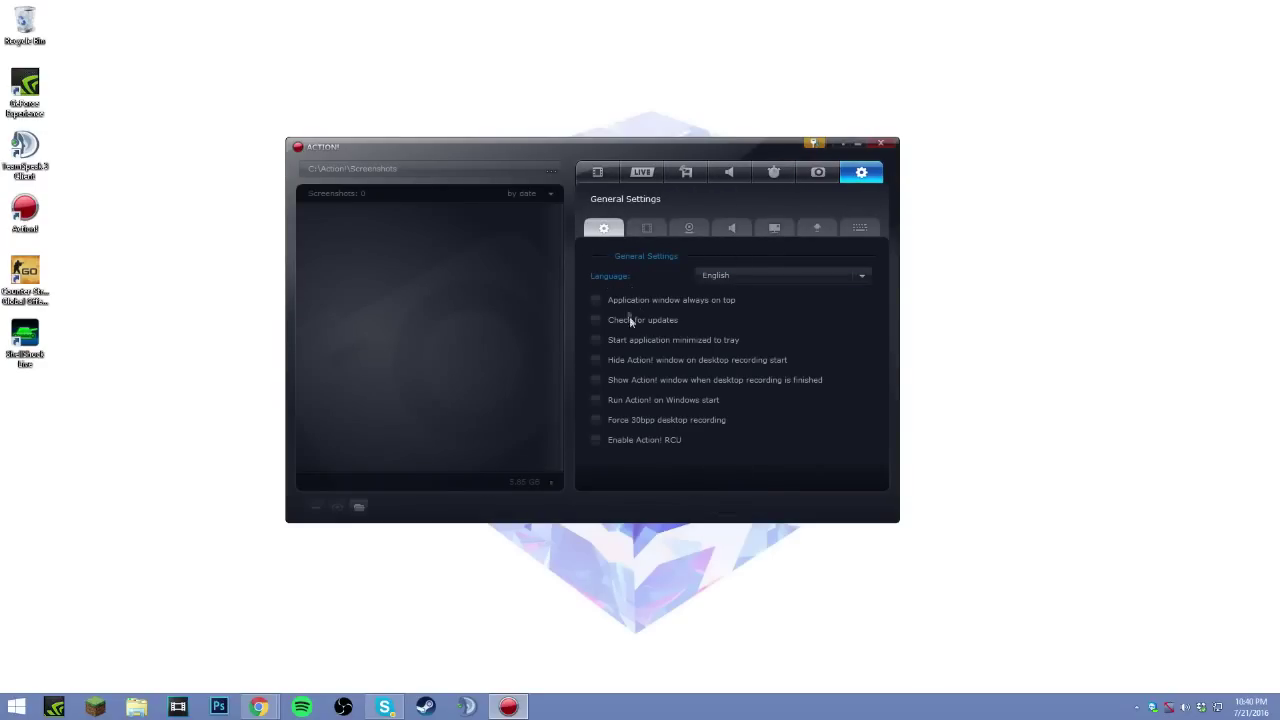
- Browse the Video, Webcam, Audio and HUD settings, leaving video quality at Normal
{"action": "left_click", "coordinate": [638, 233]}
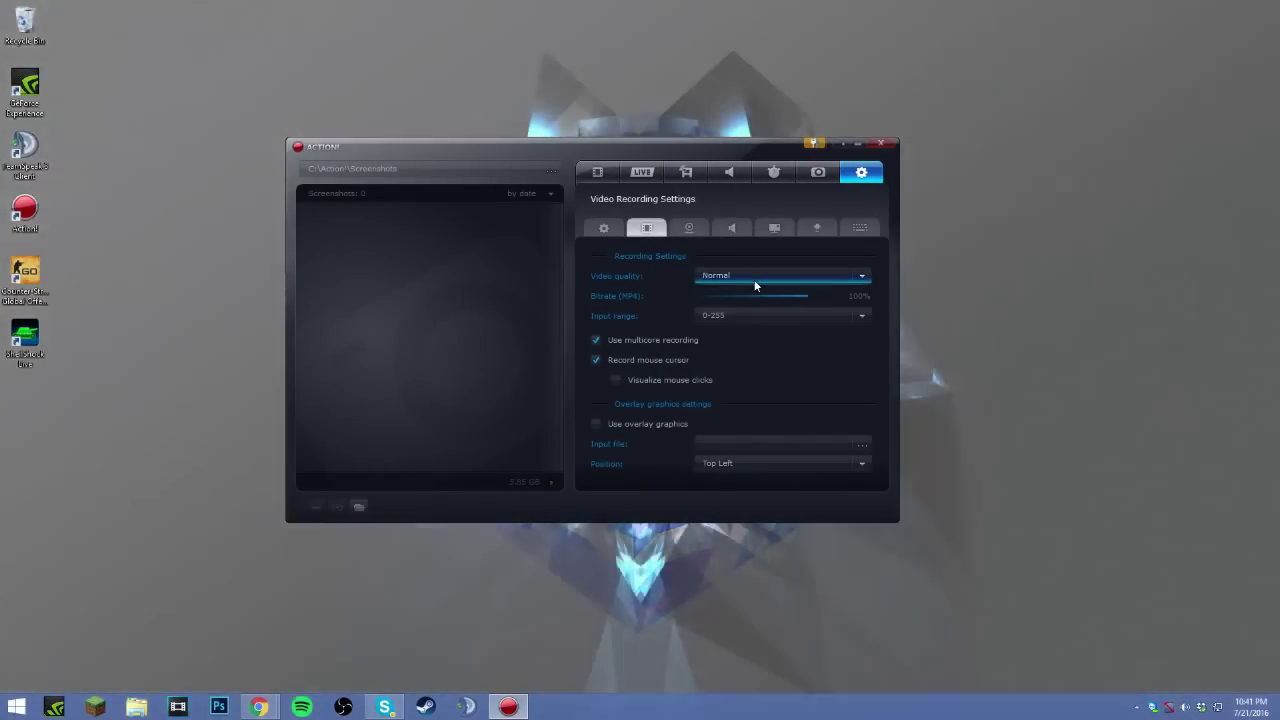
{"action": "left_click", "coordinate": [754, 277]}
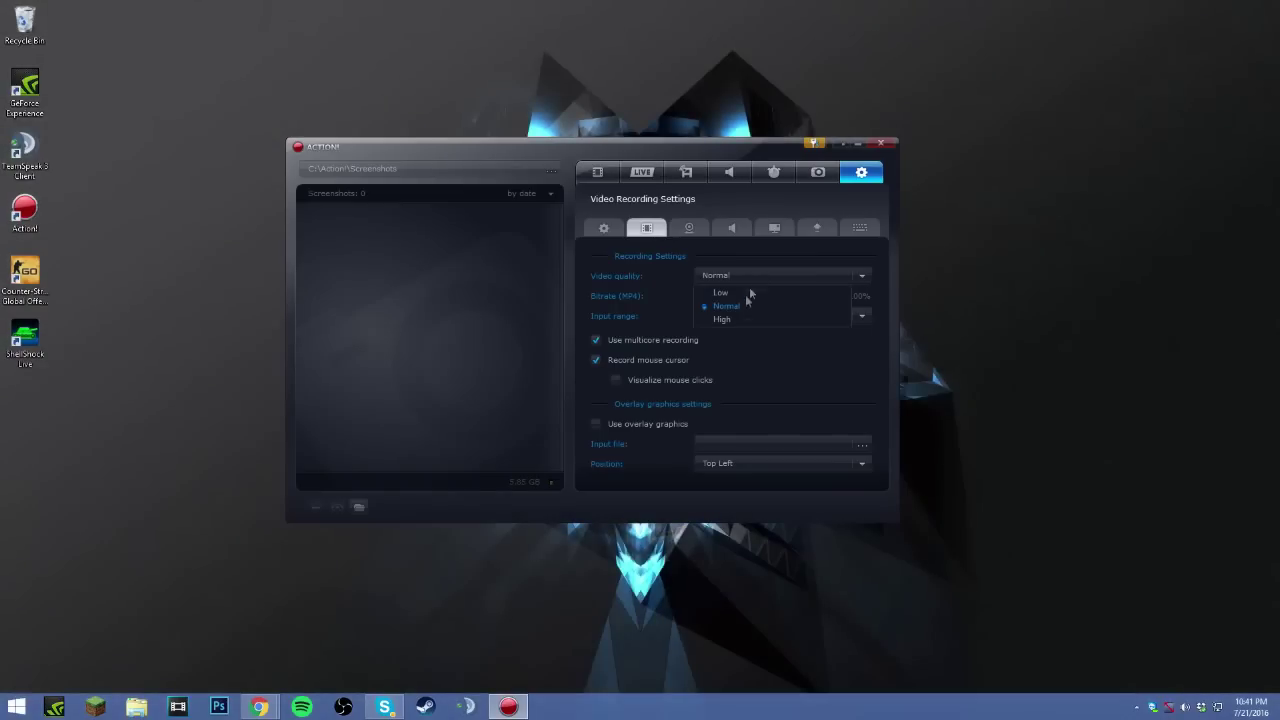
{"action": "left_click", "coordinate": [736, 277]}
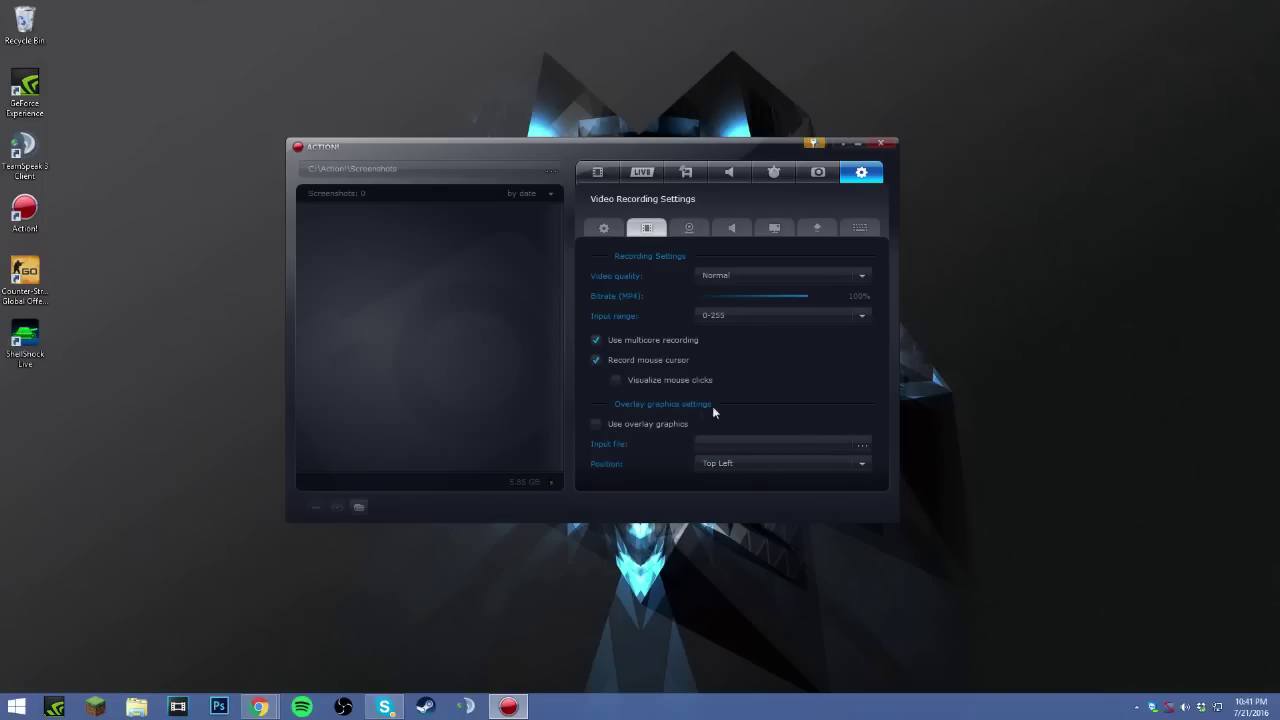
{"action": "left_click", "coordinate": [692, 228]}
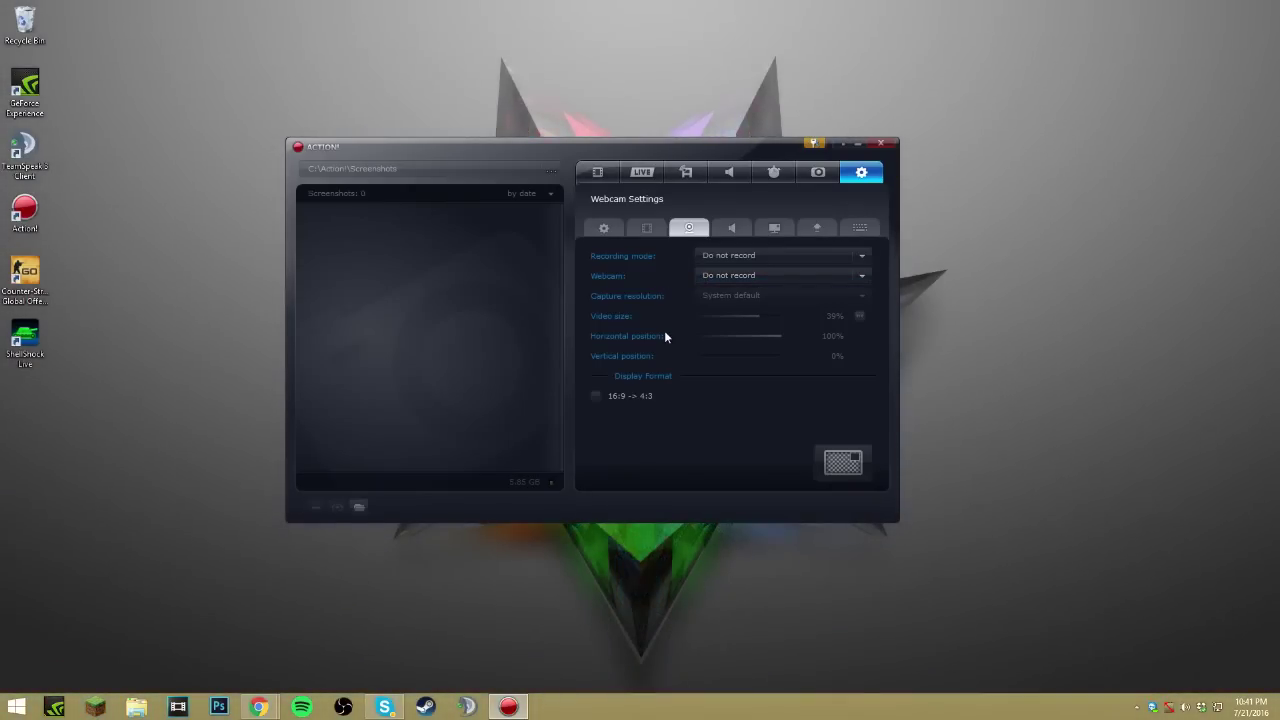
{"action": "left_click", "coordinate": [731, 228]}
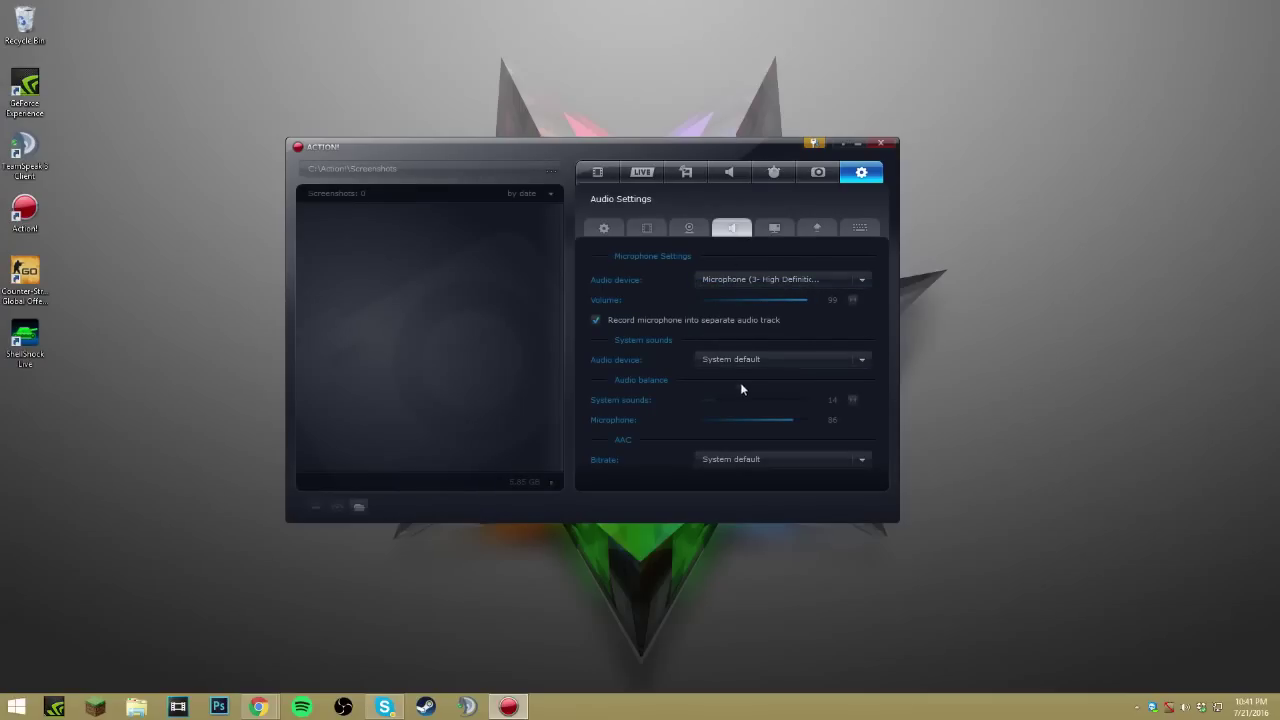
{"action": "left_click", "coordinate": [770, 229]}
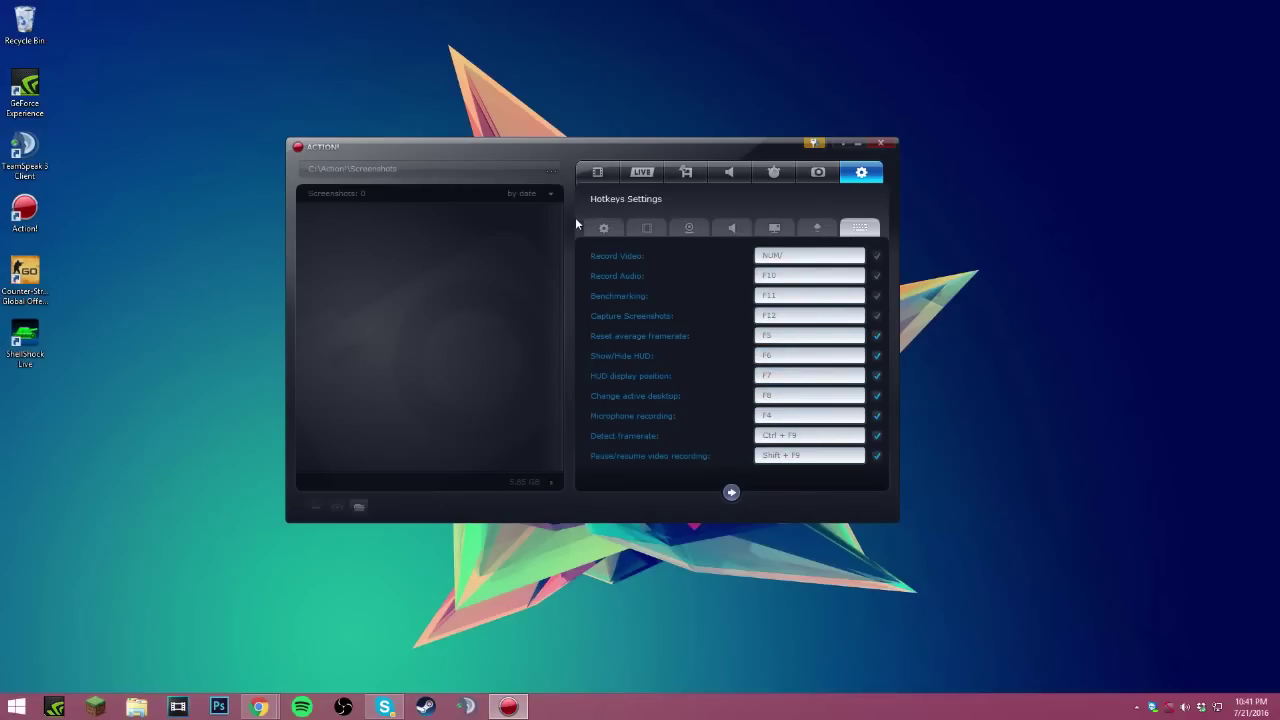
- Cycle through the Video, LIVE, Remote, Audio, Screenshot and Settings tabs, ending on Video Recording
{"action": "left_click", "coordinate": [601, 176]}
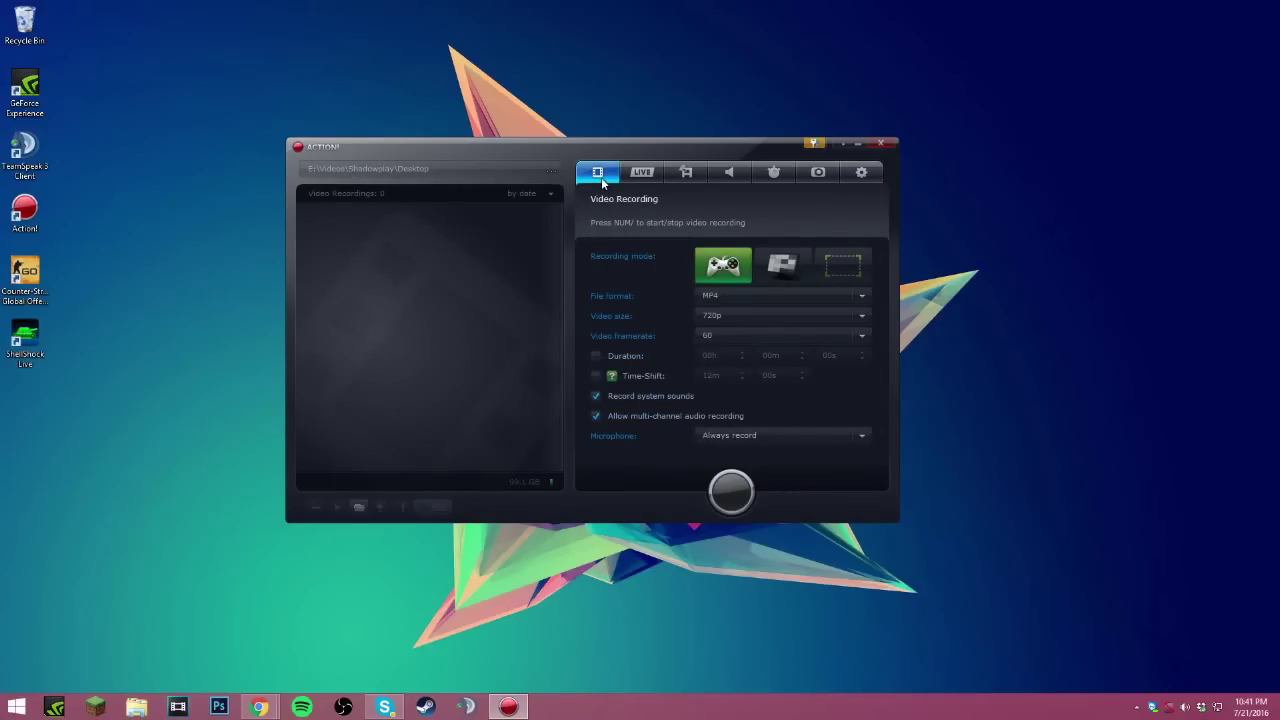
{"action": "left_click", "coordinate": [641, 177]}
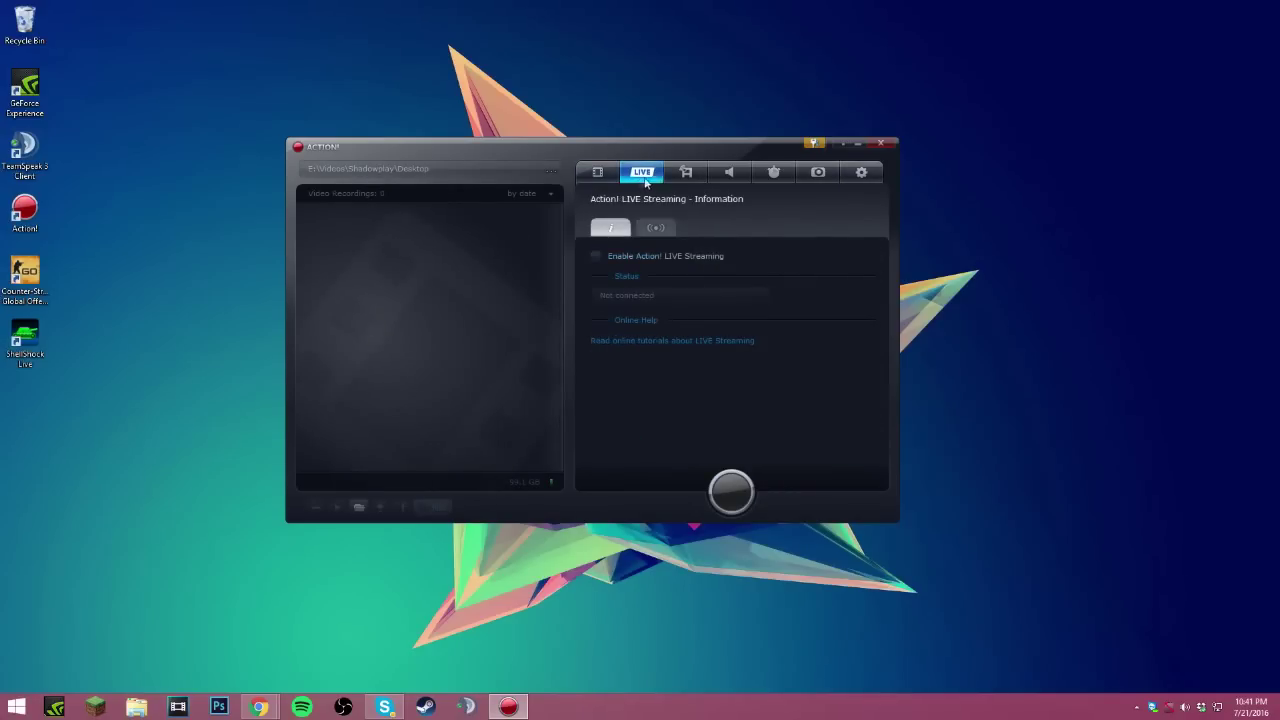
{"action": "left_click", "coordinate": [688, 174]}
{"action": "left_click", "coordinate": [724, 173]}
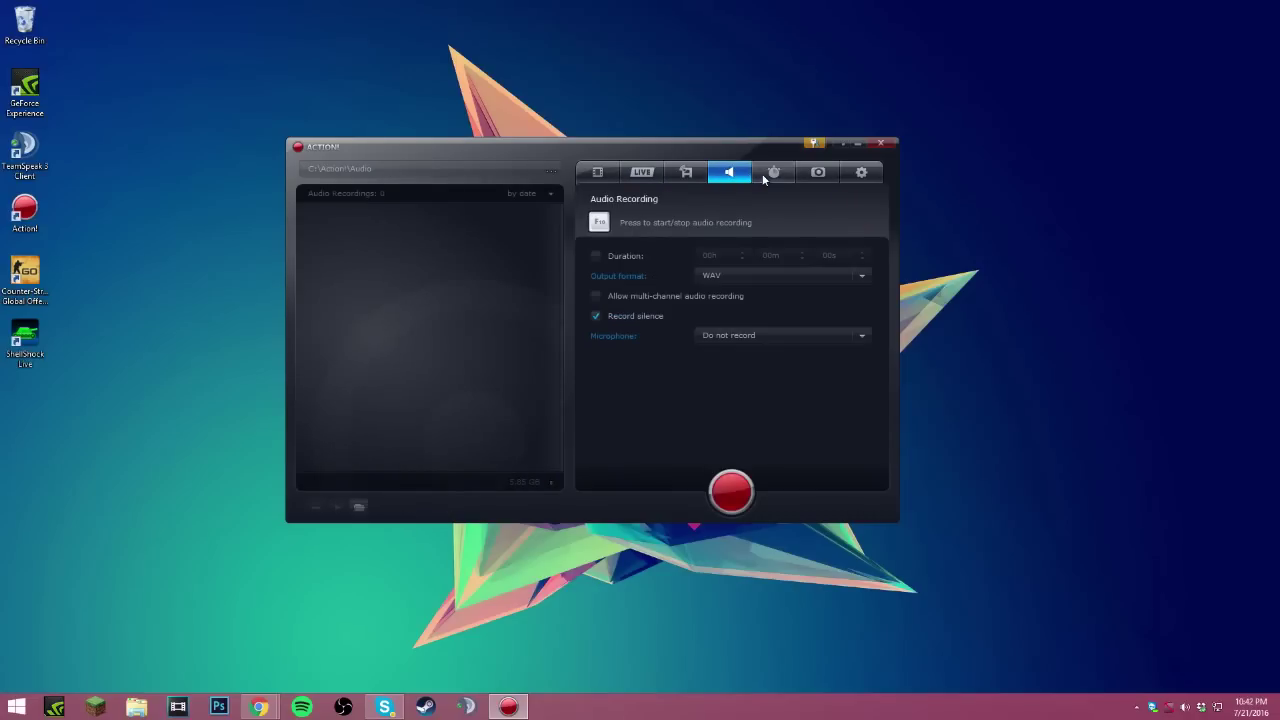
{"action": "left_click", "coordinate": [818, 172]}
{"action": "left_click", "coordinate": [858, 173]}
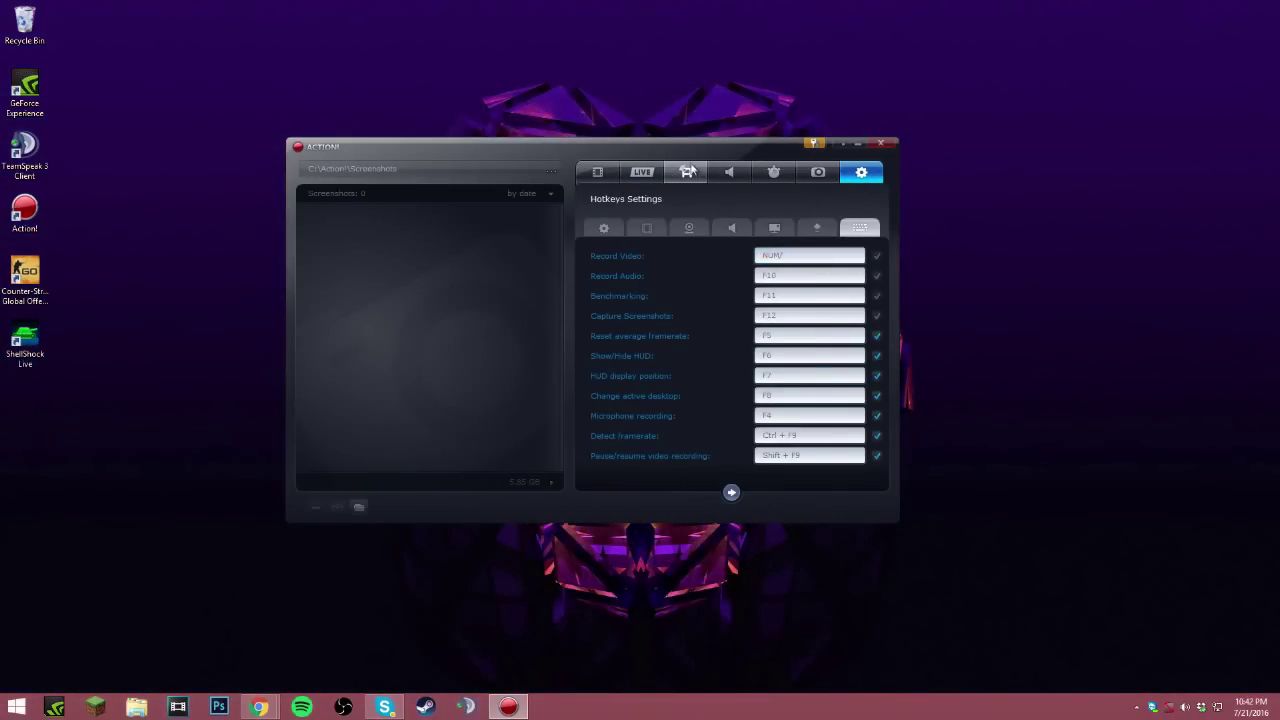
{"action": "mouse_move", "coordinate": [703, 148]}
{"action": "left_mouse_down"}
{"action": "mouse_move", "coordinate": [700, 117]}
{"action": "mouse_move", "coordinate": [717, 130]}
{"action": "left_mouse_up"}
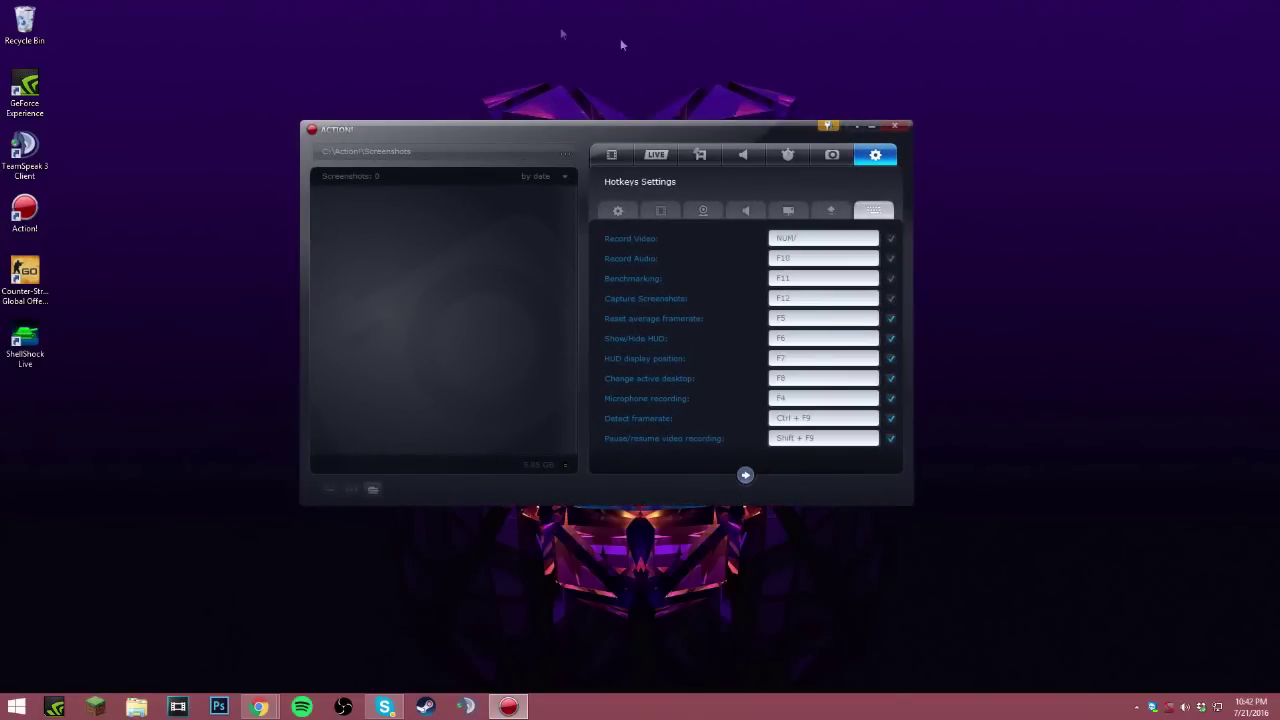
{"action": "left_click", "coordinate": [612, 155]}
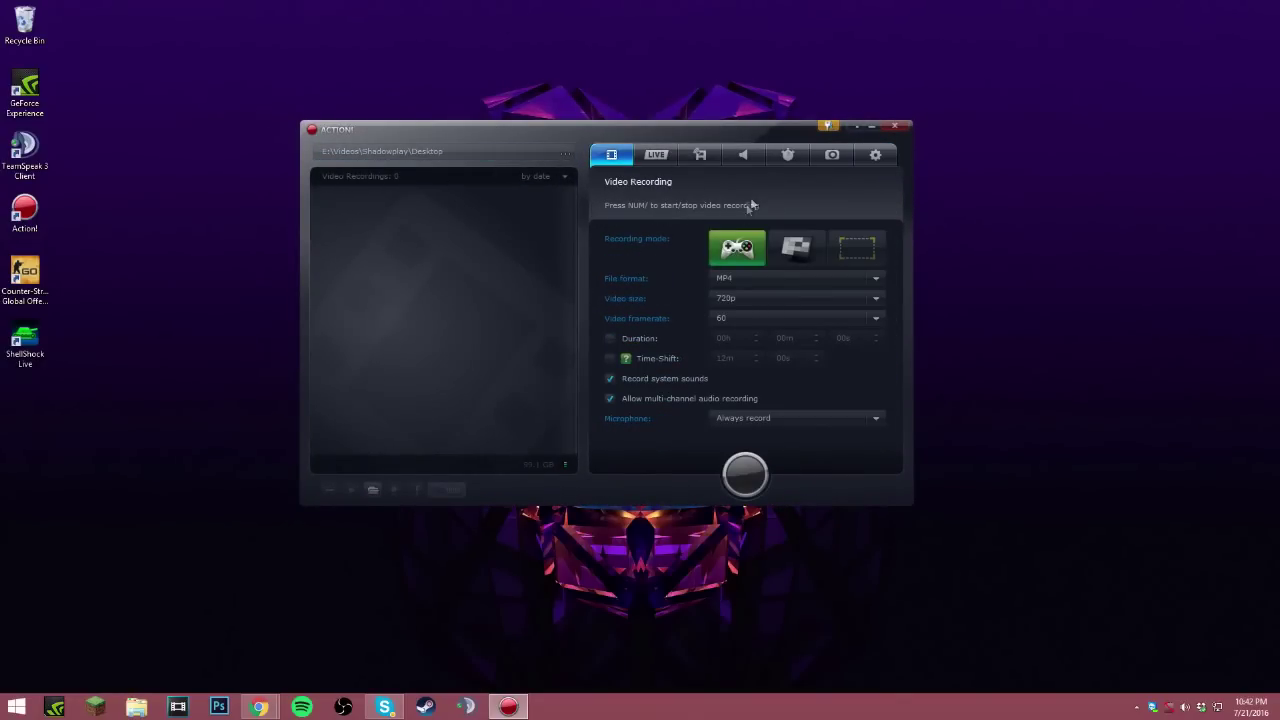
- Close Action! and move the GeForce Experience shortcut to the middle of the desktop
{"action": "left_click", "coordinate": [895, 128]}
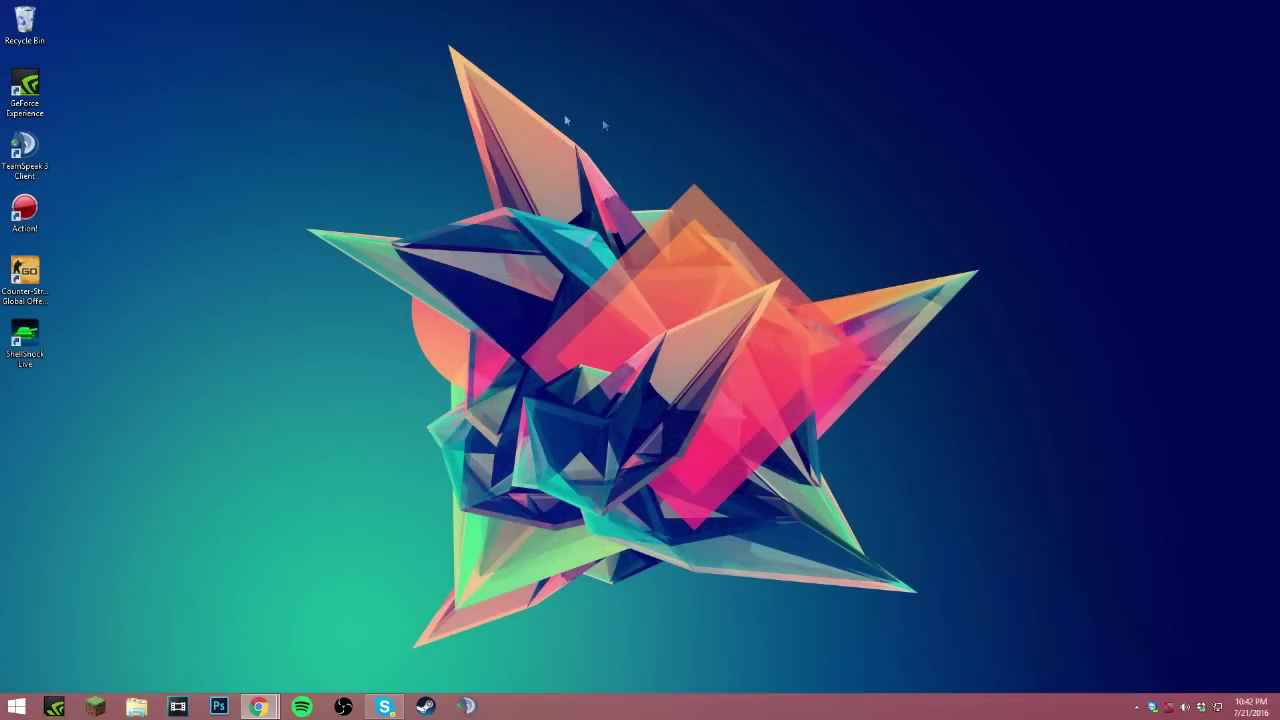
{"action": "left_click_drag", "start_coordinate": [25, 88], "coordinate": [632, 335]}
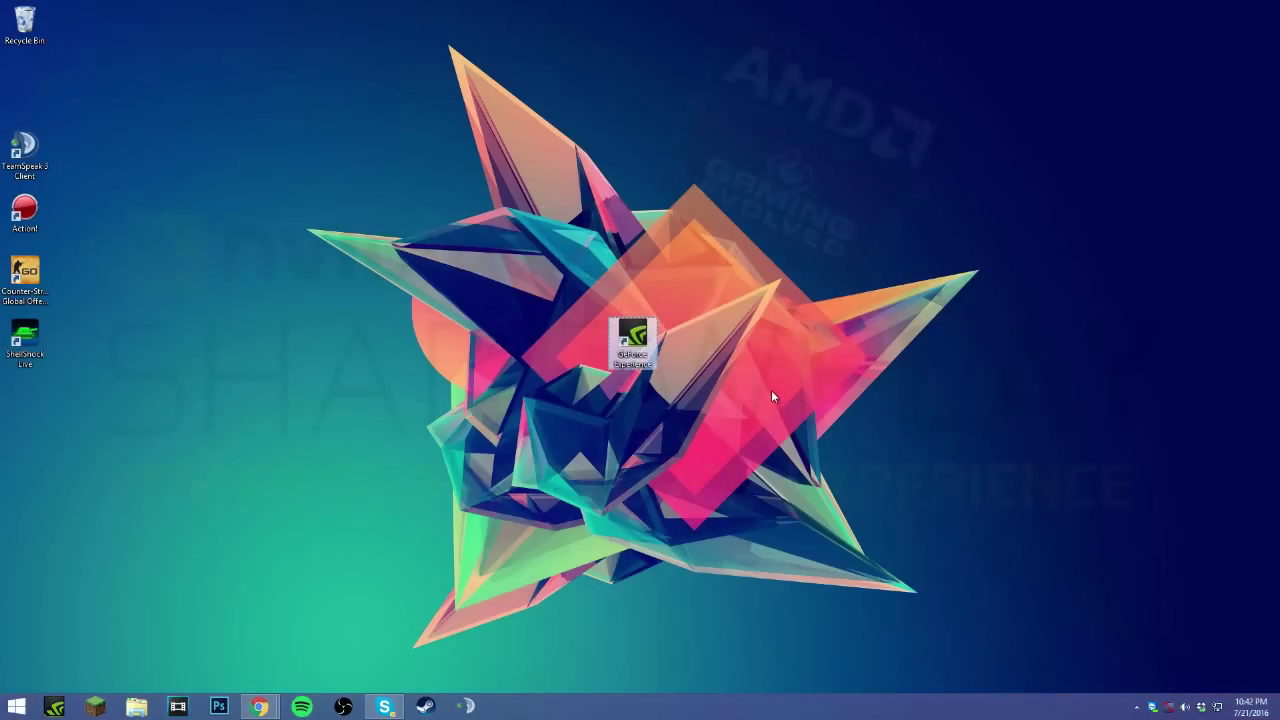
{"action": "left_click_drag", "start_coordinate": [632, 342], "coordinate": [637, 245]}
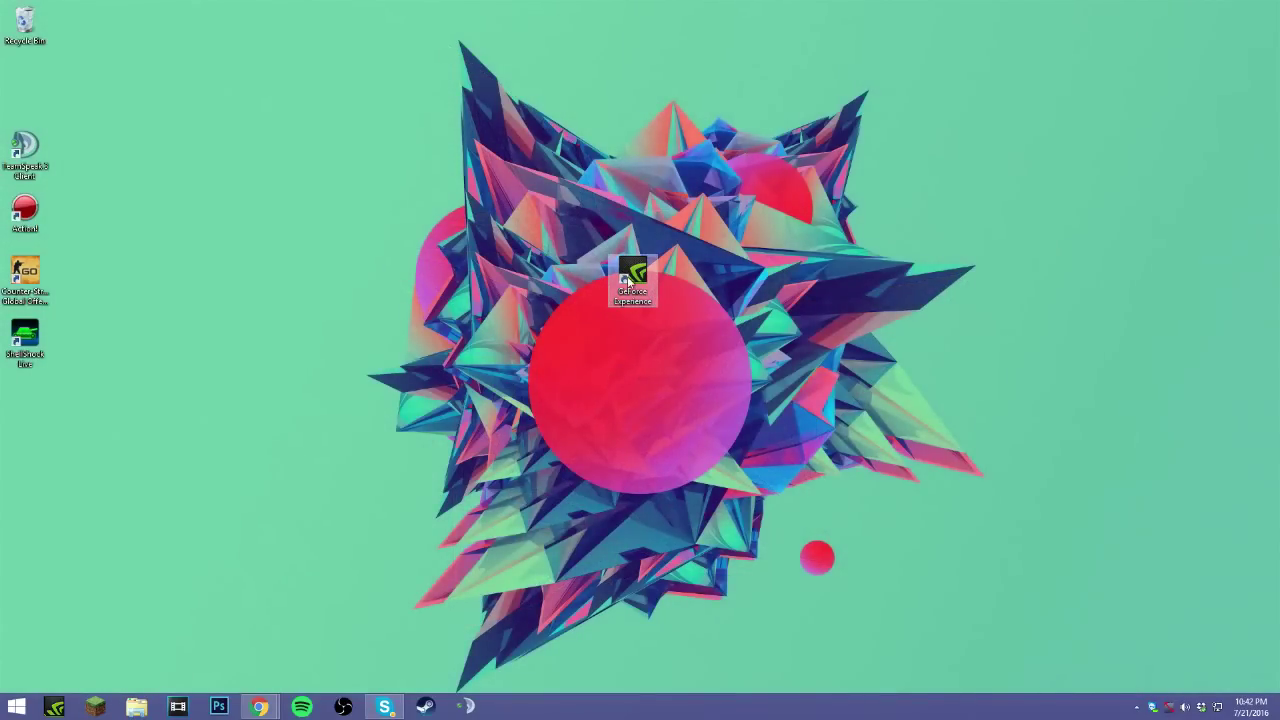
- Launch GeForce Experience, centre its window, and browse Games, Drivers and My Rig to SHIELD GameStream
{"action": "double_click", "coordinate": [627, 280]}
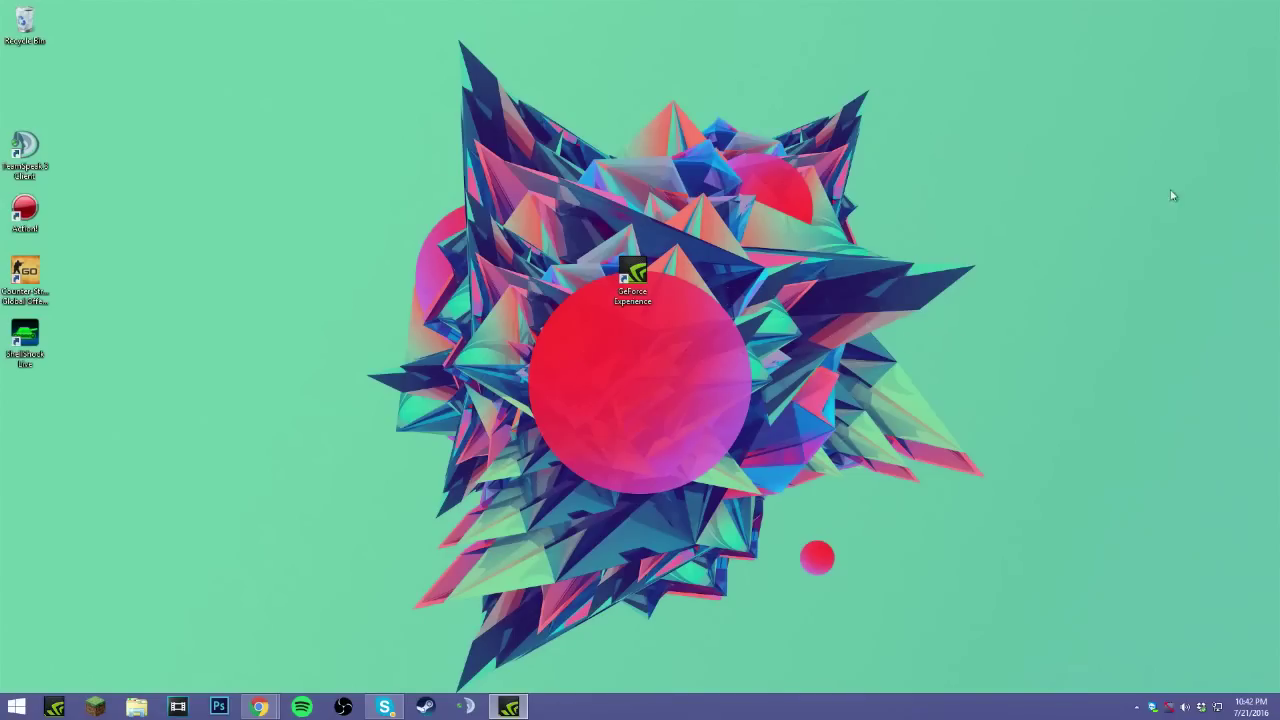
{"action": "left_click_drag", "start_coordinate": [333, 120], "coordinate": [445, 96]}
{"action": "left_click", "coordinate": [369, 124]}
{"action": "left_click", "coordinate": [478, 126]}
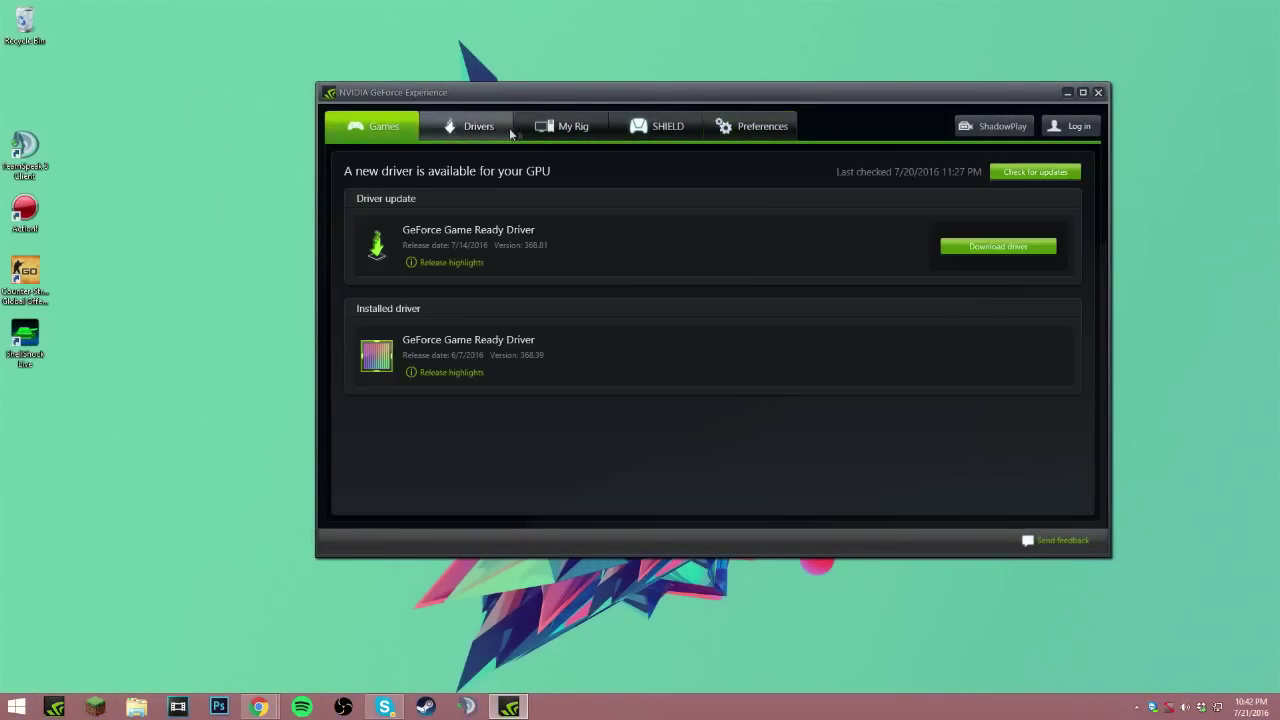
{"action": "left_click", "coordinate": [573, 126]}
{"action": "left_click", "coordinate": [660, 126]}
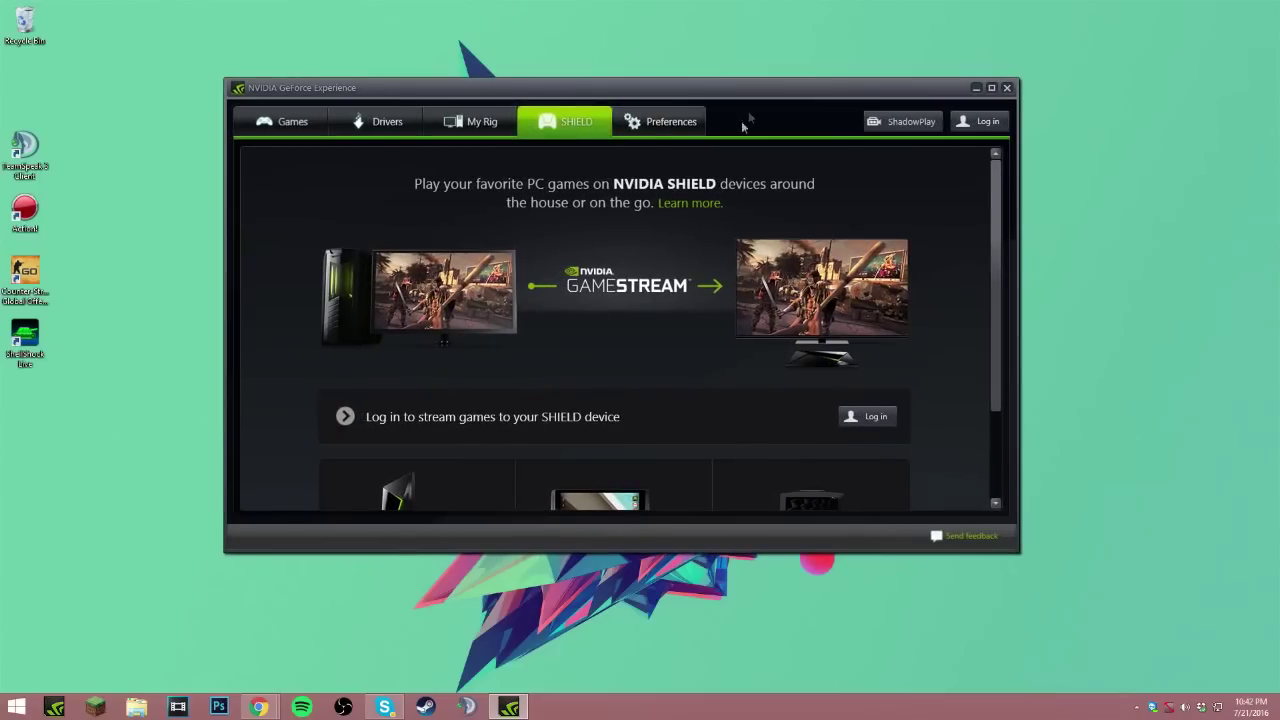